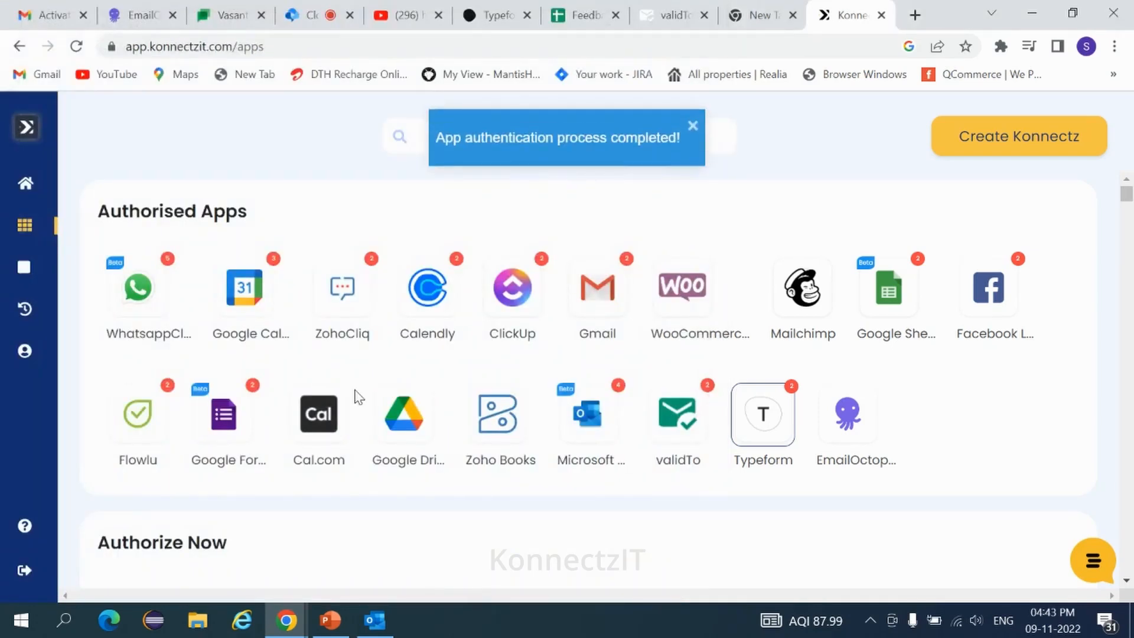
Start adding another validTo account in KonnectzIT, then switch to the validTo site's tab
left_click(659, 446)
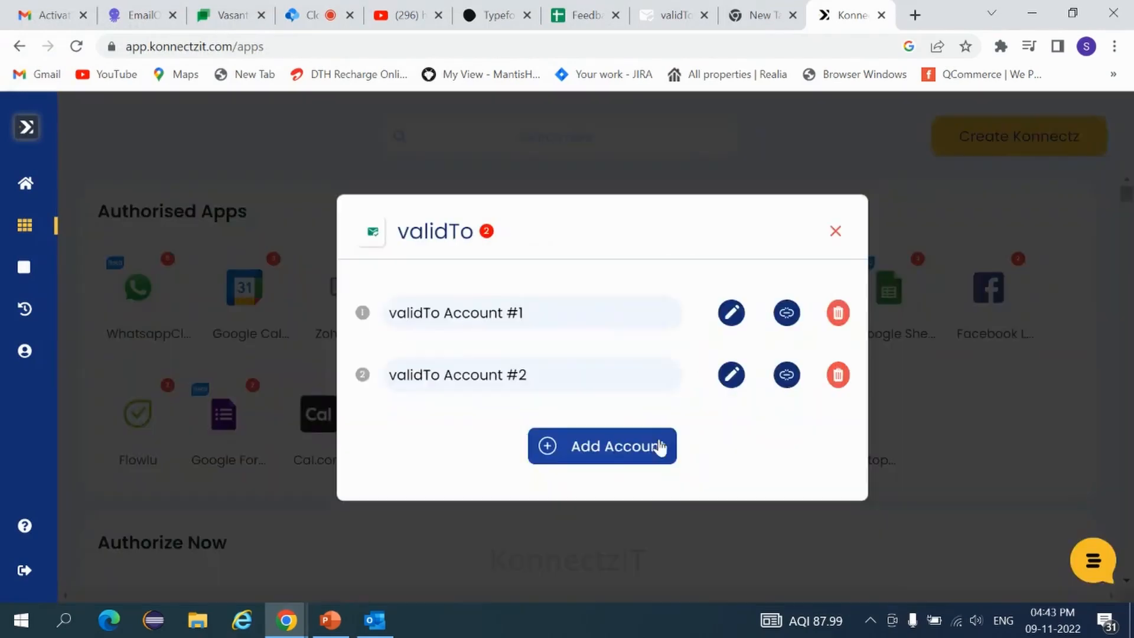
left_click(597, 449)
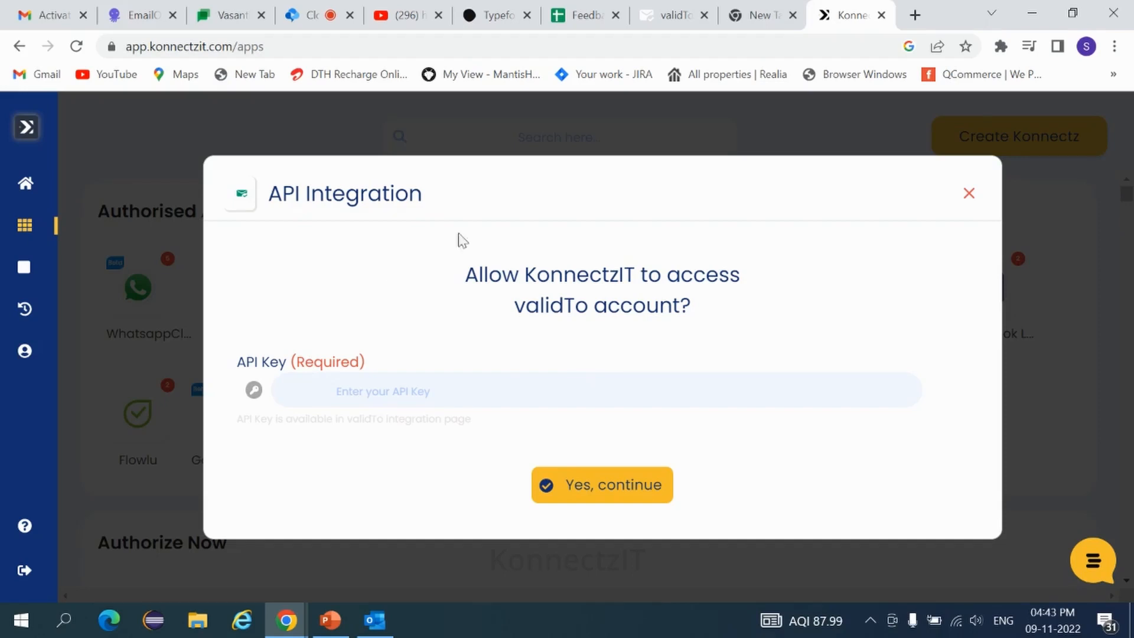
left_click(673, 15)
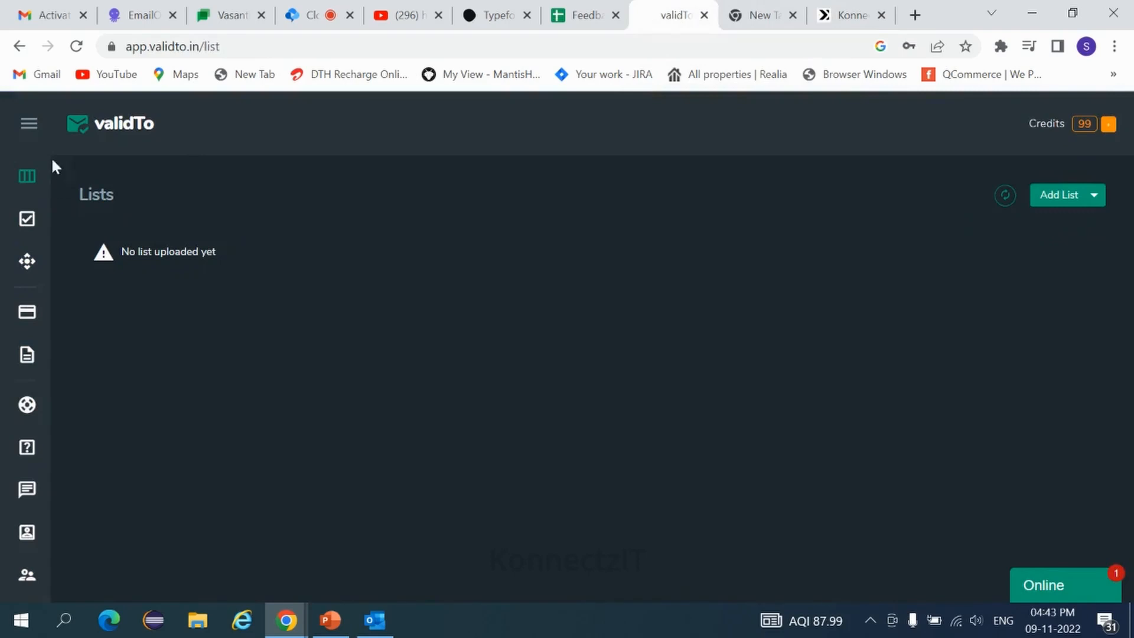
Create an enabled validTo API key named 'Konnectz' and select its key value to copy
left_click(26, 265)
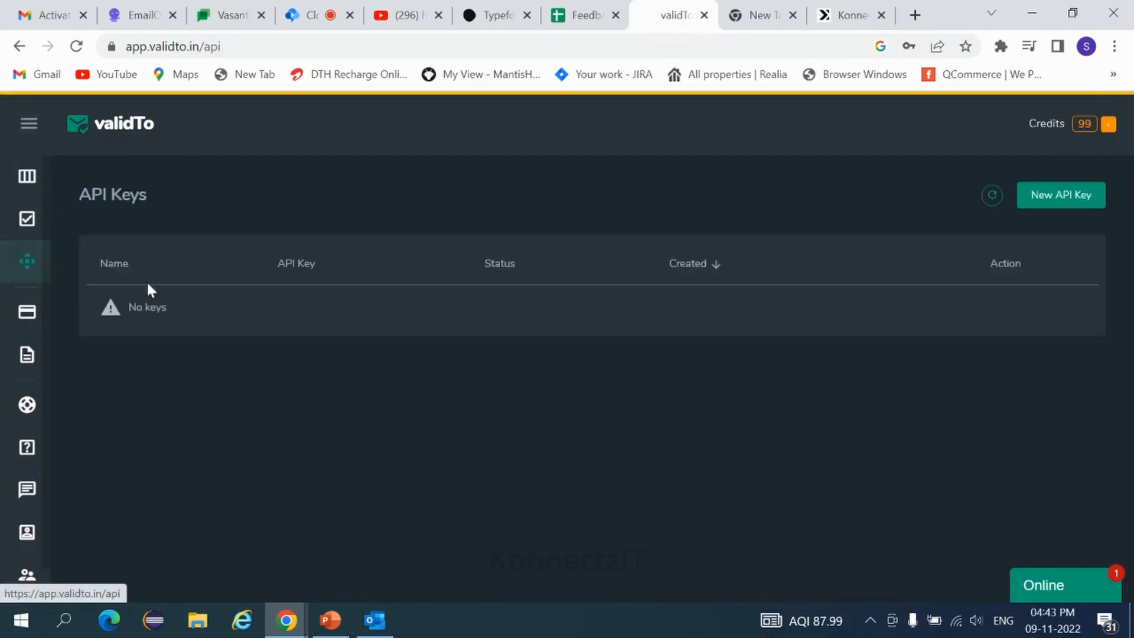
left_click(1042, 195)
left_click(400, 361)
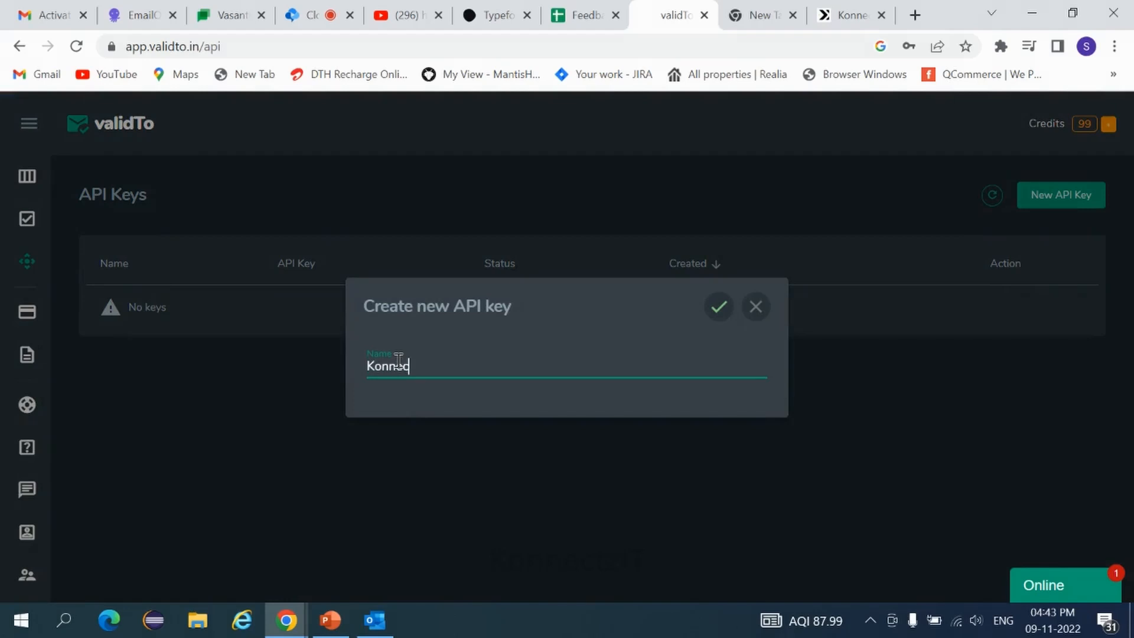
left_click(716, 307)
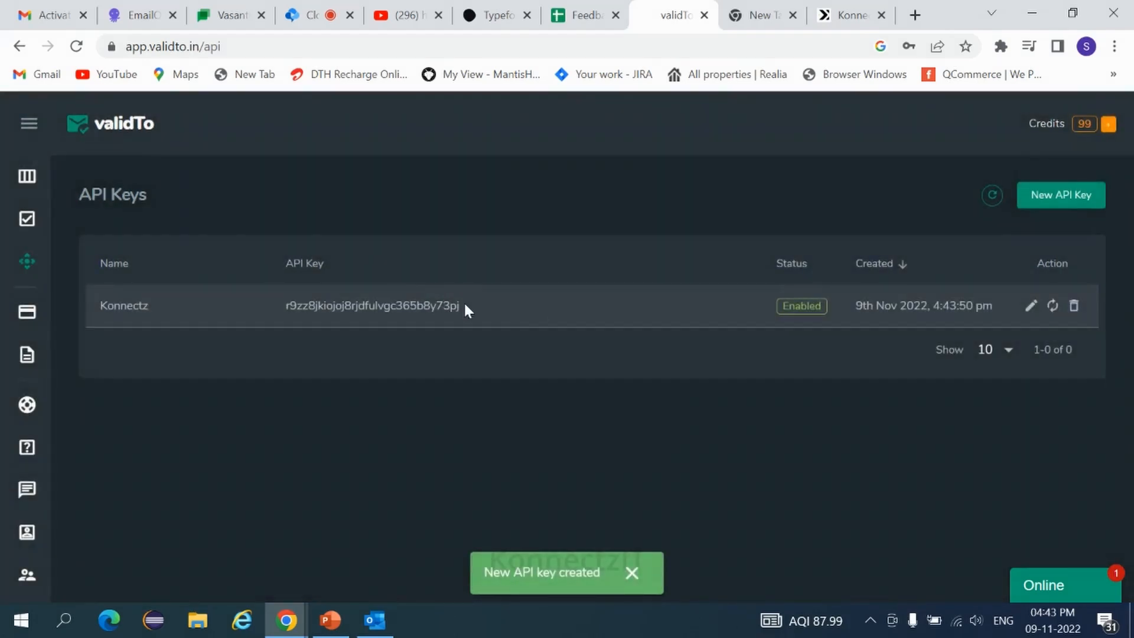
left_click_drag(459, 306, 274, 314)
key("ctrl+c")
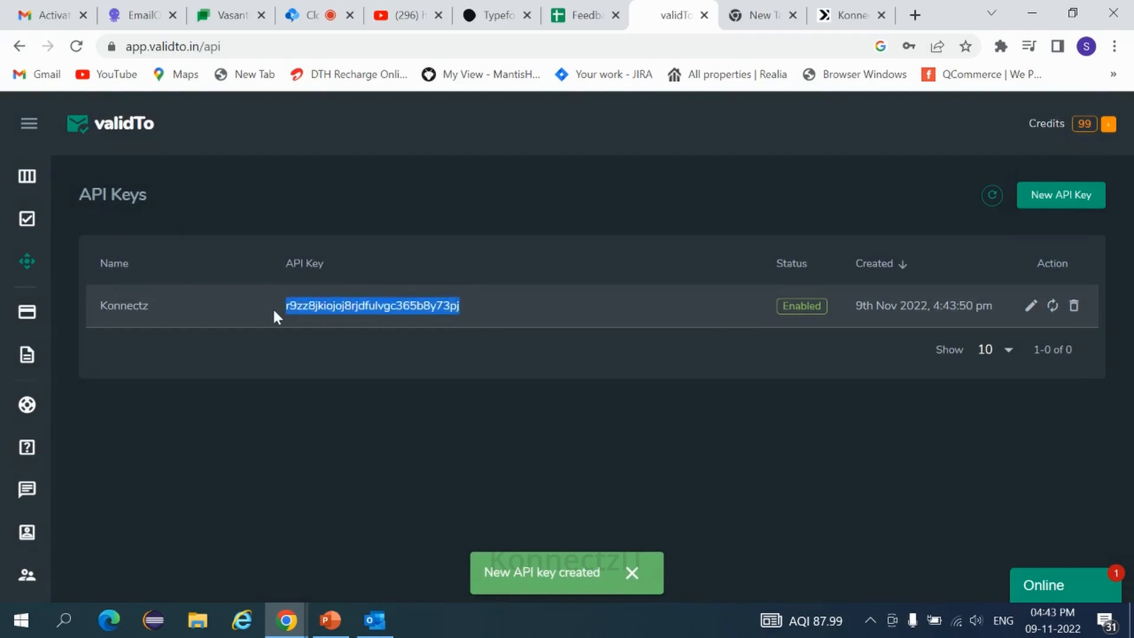
Authorise the new validTo account in KonnectzIT with the pasted Konnectz API key
left_click(827, 16)
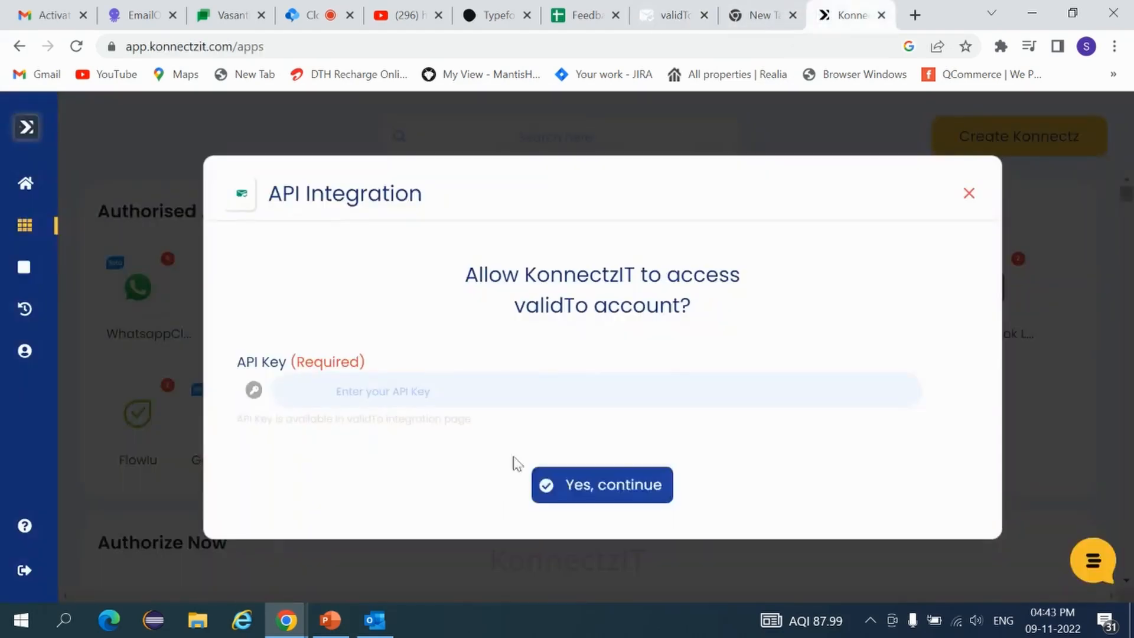
key("ctrl+v")
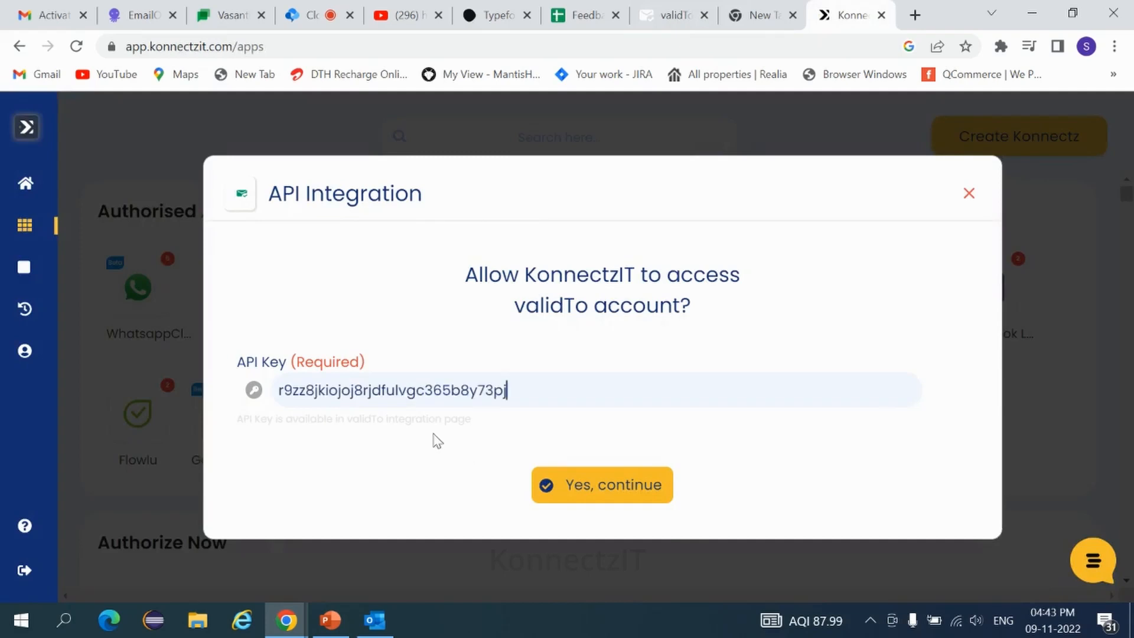
left_click(602, 494)
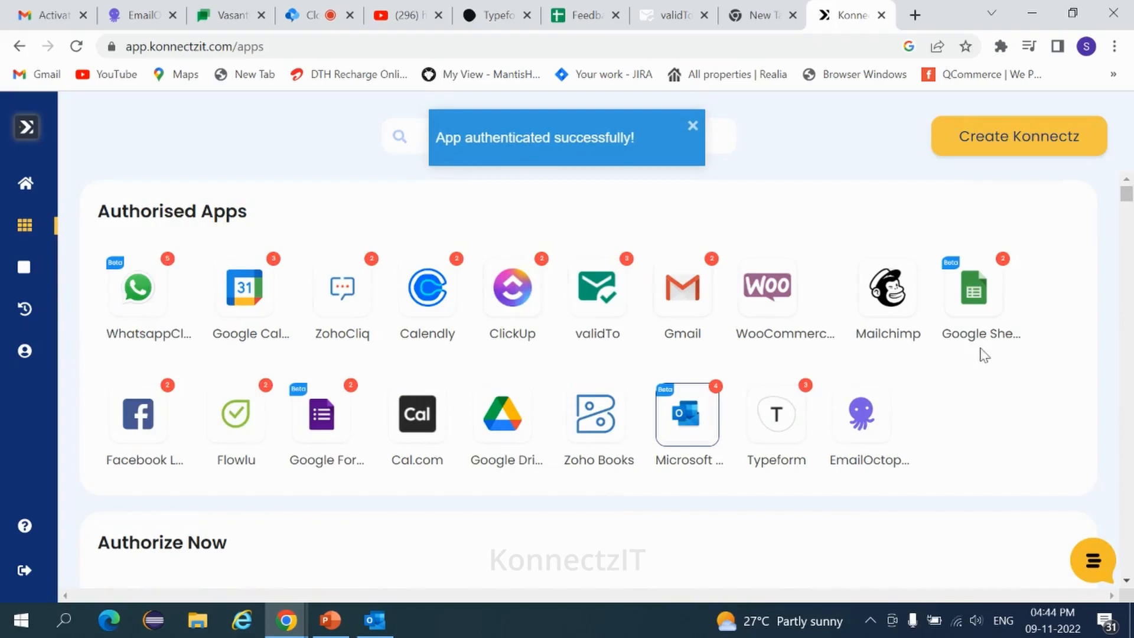
Add another Google Sheets account, signing in with a Google account and granting access
left_click(987, 310)
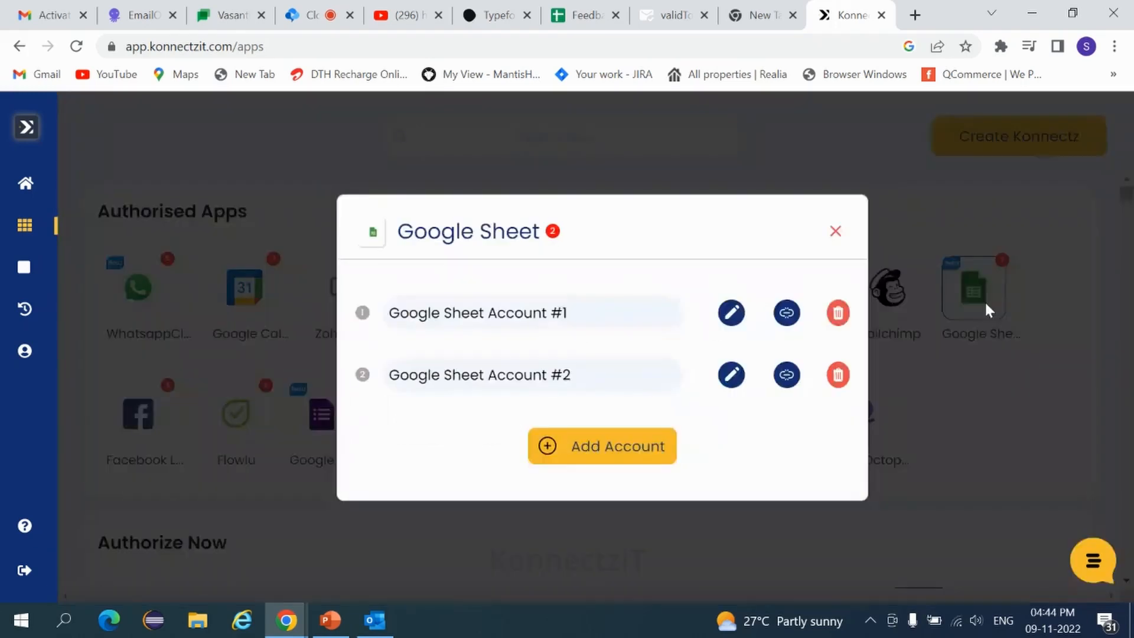
left_click(594, 454)
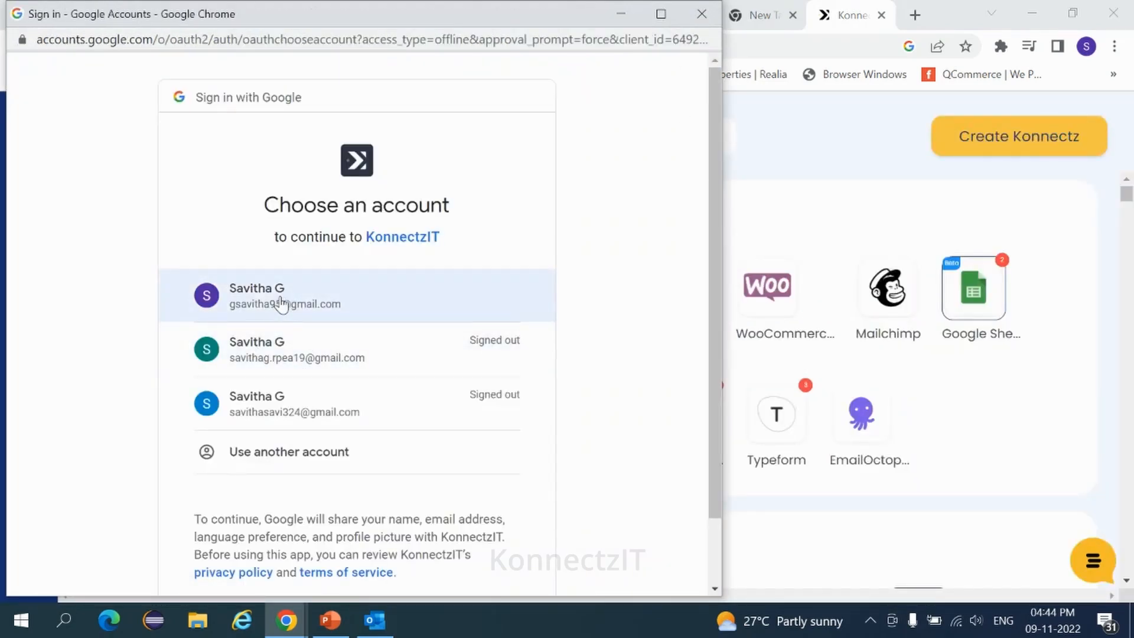
left_click(281, 304)
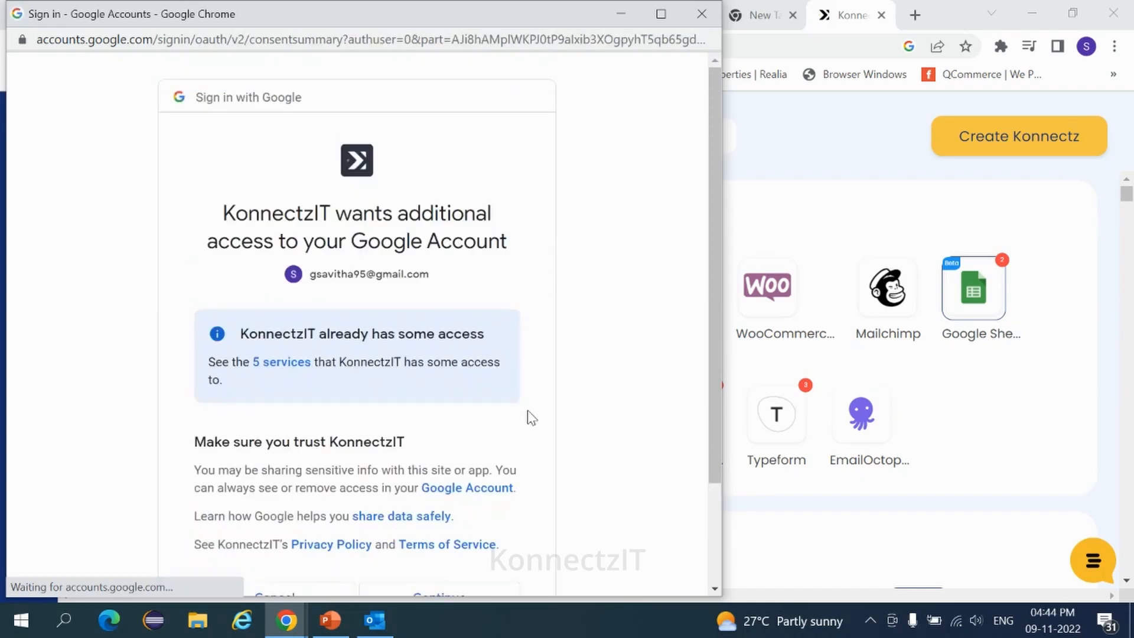
scroll(527, 409, "down", 2)
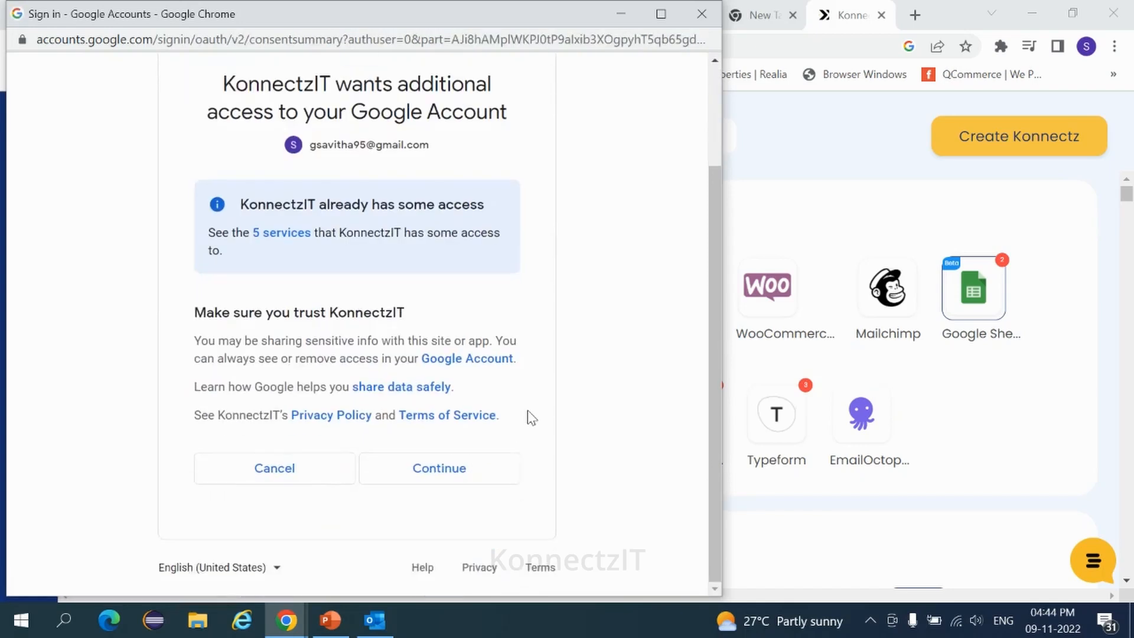
left_click(438, 469)
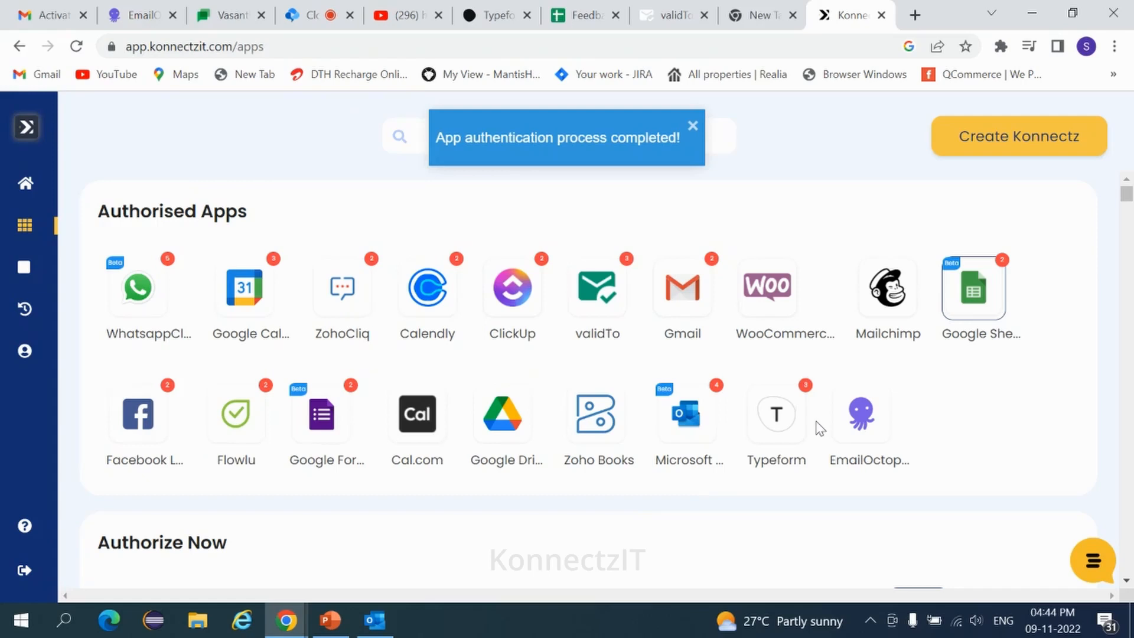
Create a konnect titled 'TypeForm To ValidTo To GoogleSheets' and place a Typeform step on the canvas
left_click(991, 147)
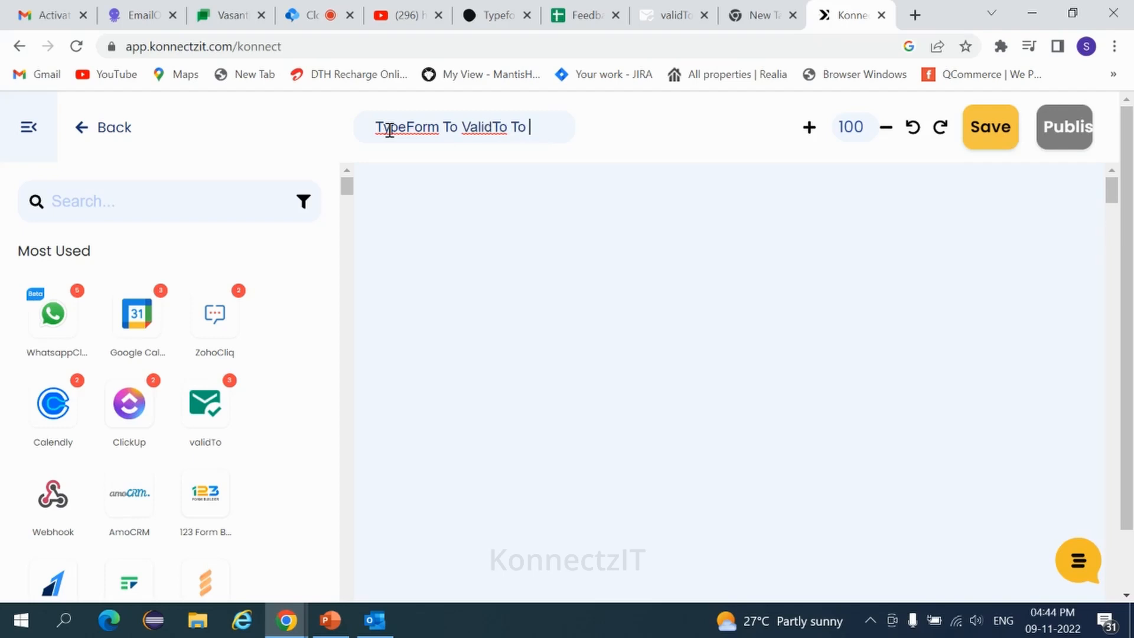
type("GoogleSheets")
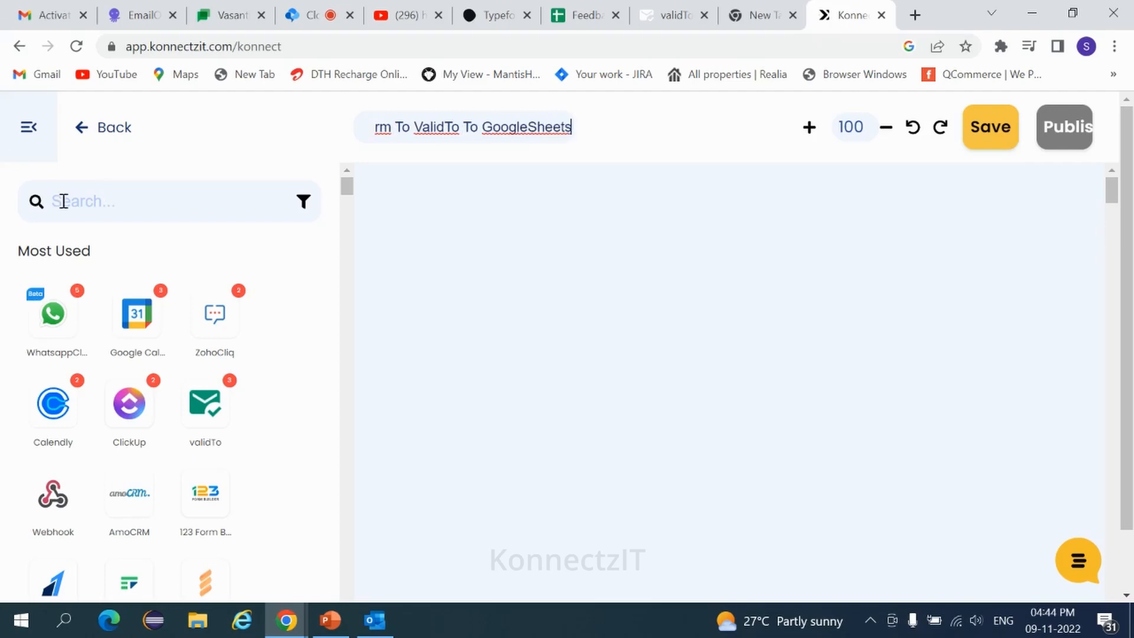
left_click(64, 201)
type("Type")
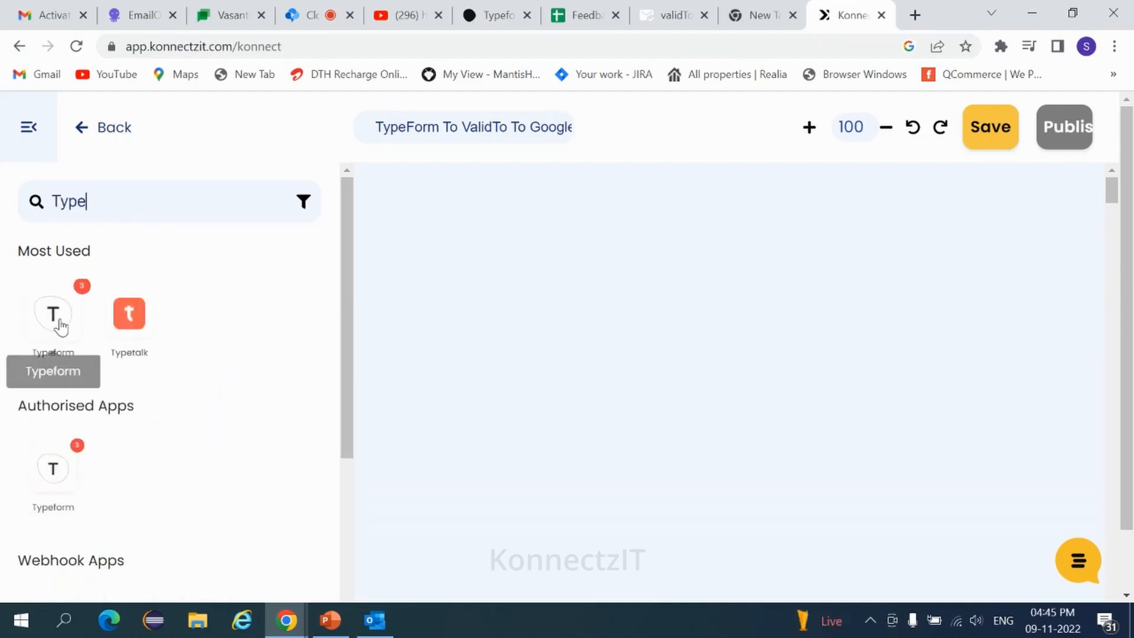
left_click_drag(54, 317, 420, 261)
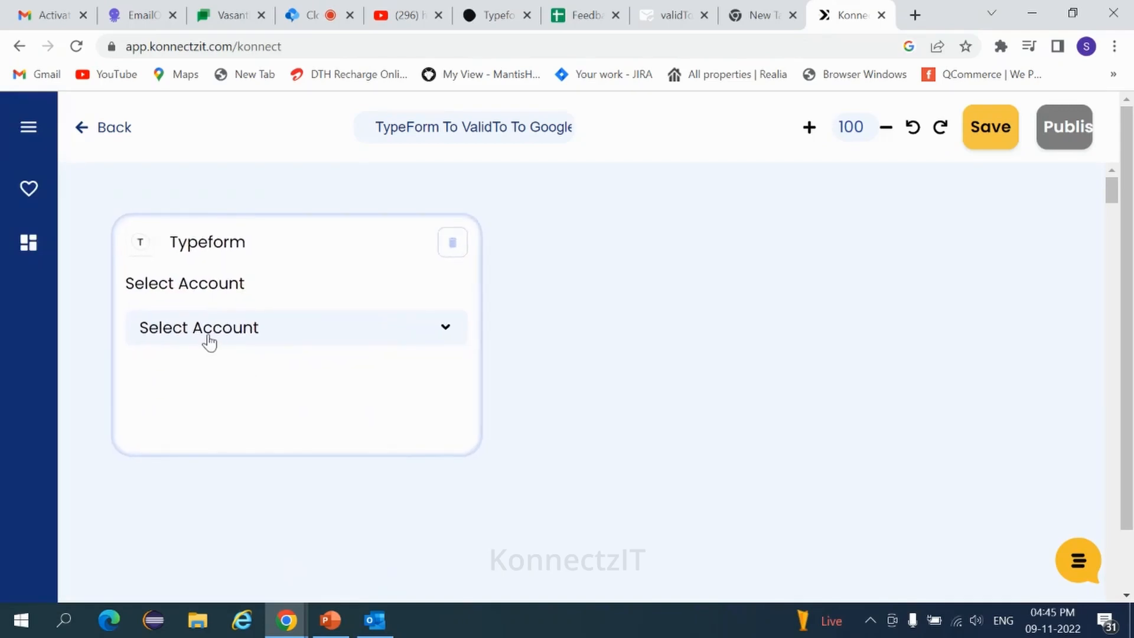
Set the Typeform trigger to Typeform Account #1, New Entry, My workspace and the Feedback form
left_click(207, 333)
left_click(209, 418)
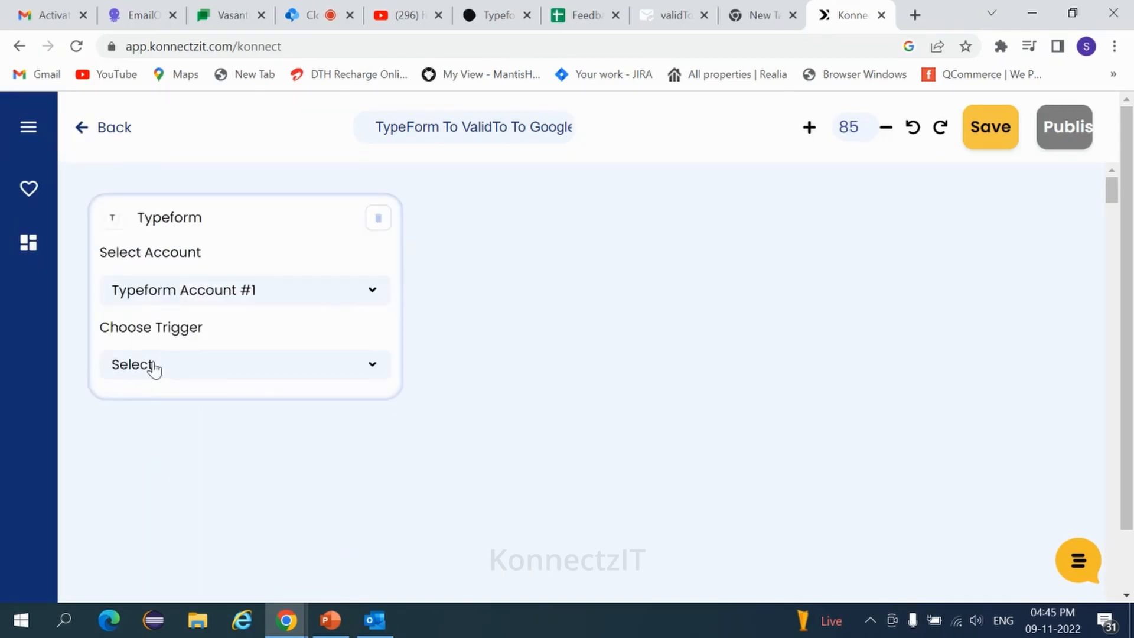
left_click(152, 365)
left_click(148, 444)
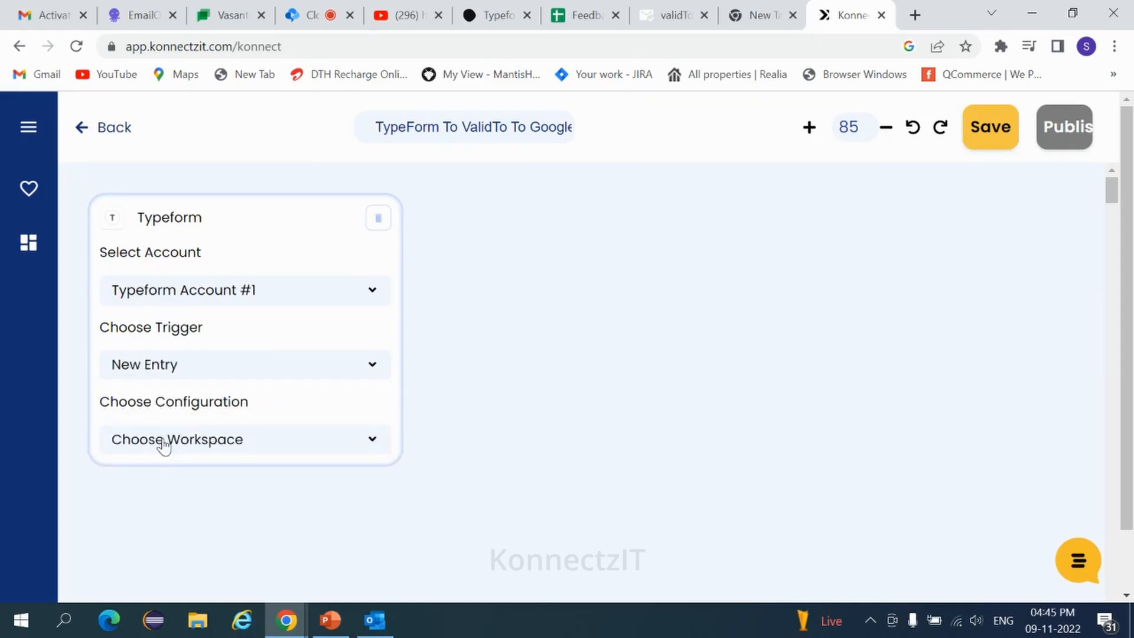
left_click(164, 444)
left_click(152, 506)
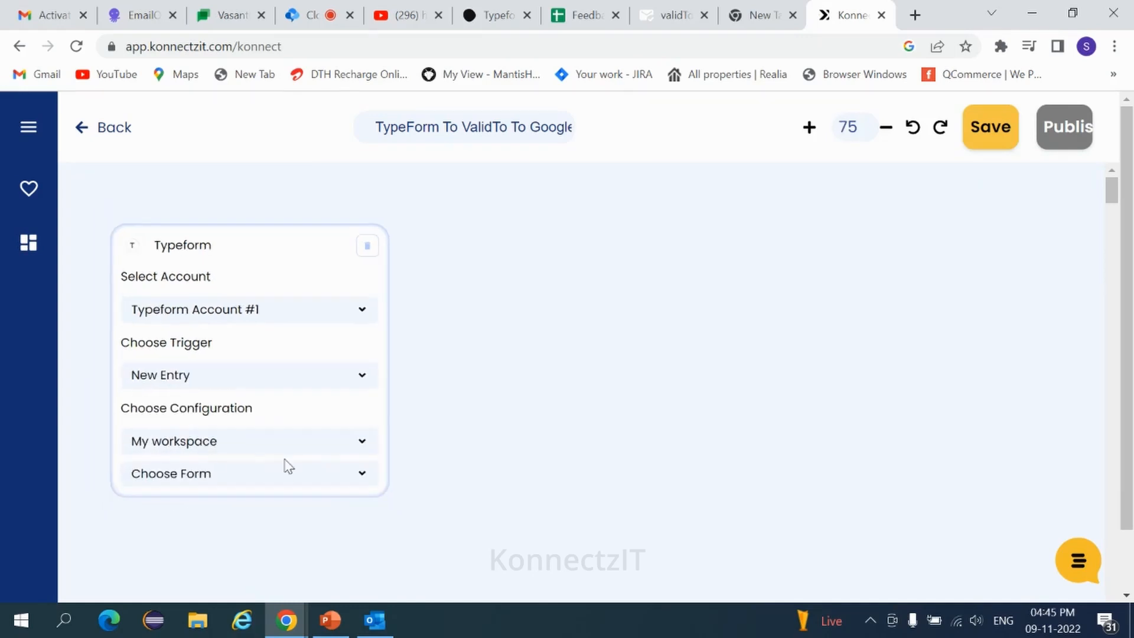
scroll(287, 467, "down", 4)
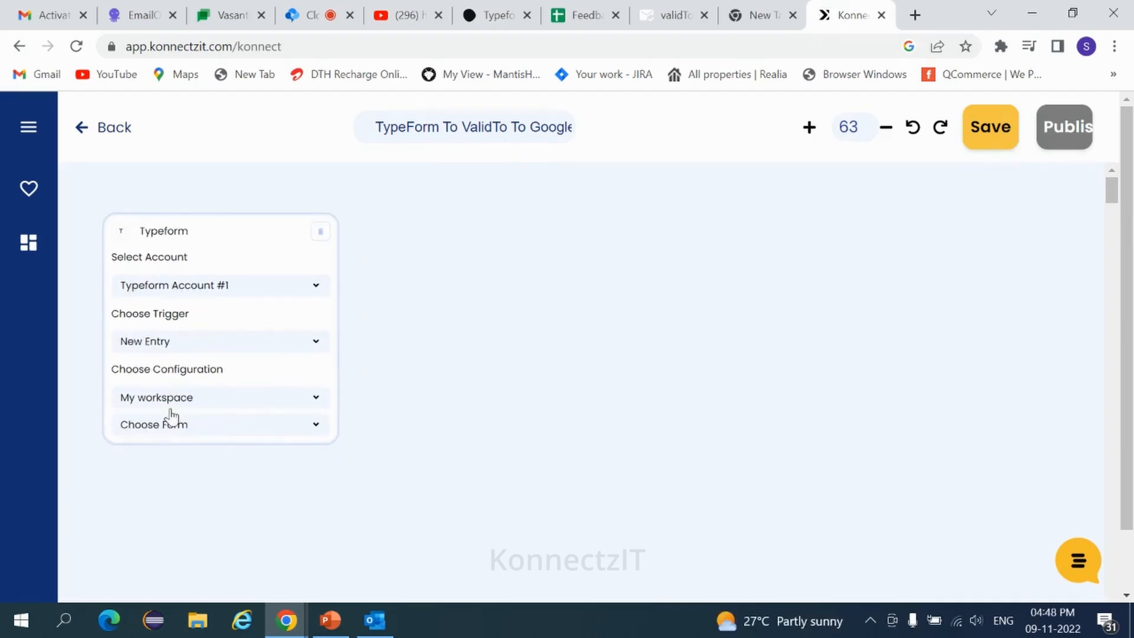
left_click(178, 432)
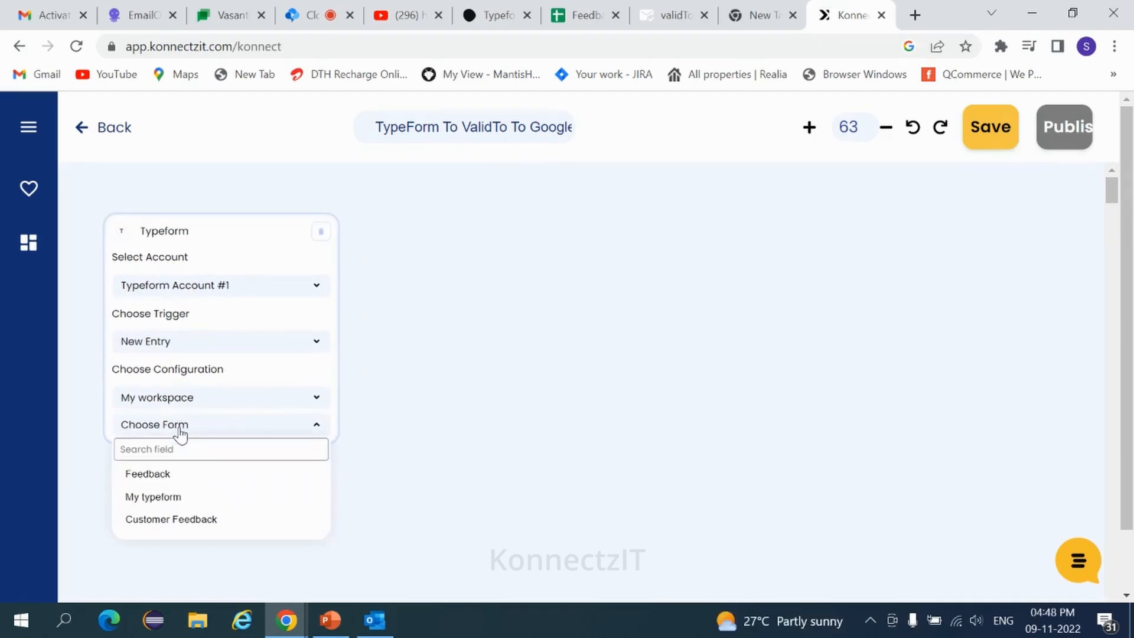
left_click(155, 477)
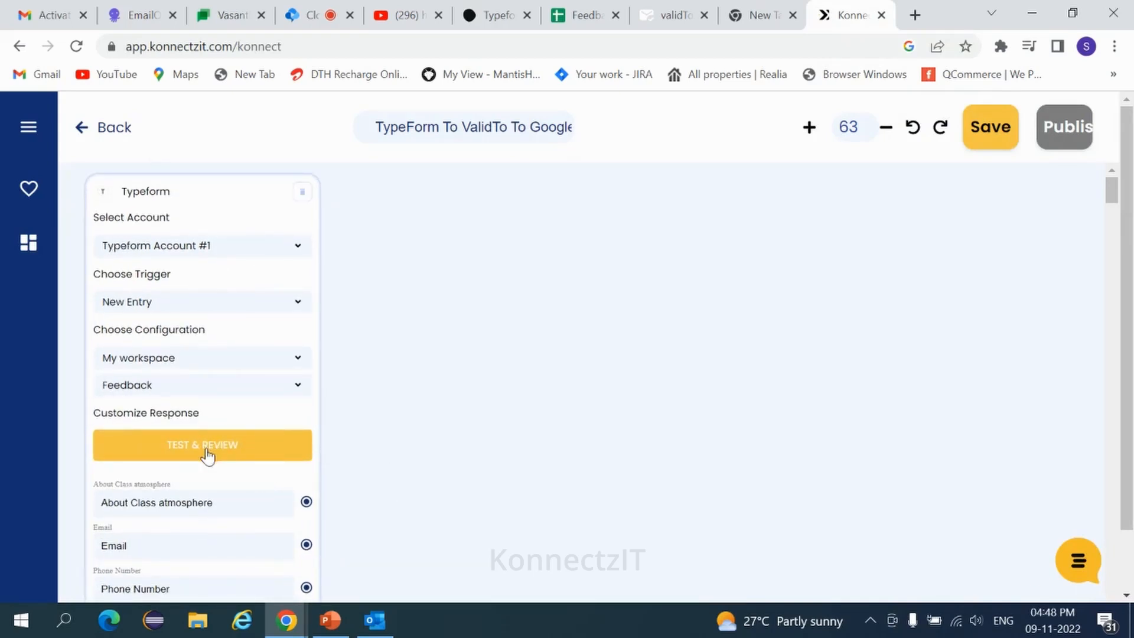
Copy the Feedback form's share link and open it in a new browser tab
left_click(497, 16)
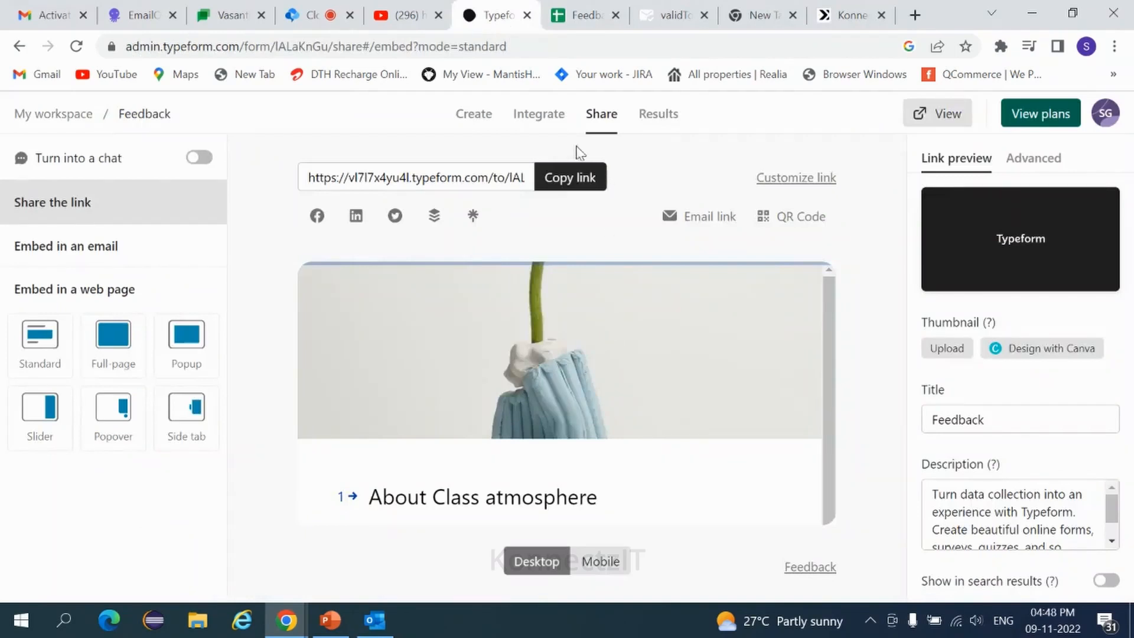
left_click(570, 183)
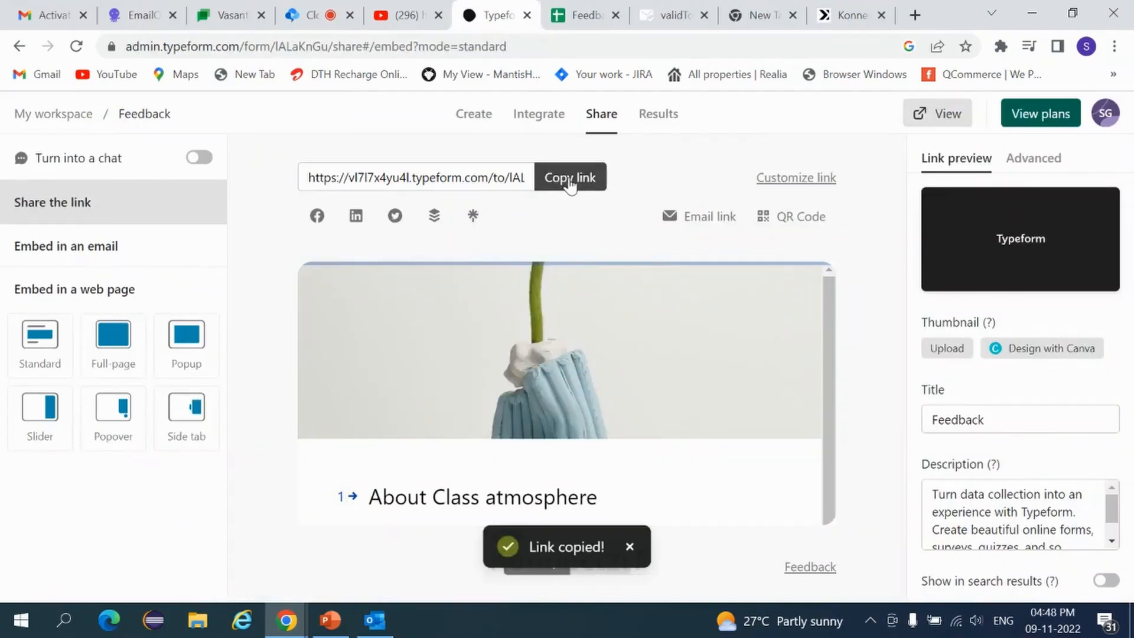
left_click(916, 12)
key("ctrl+v")
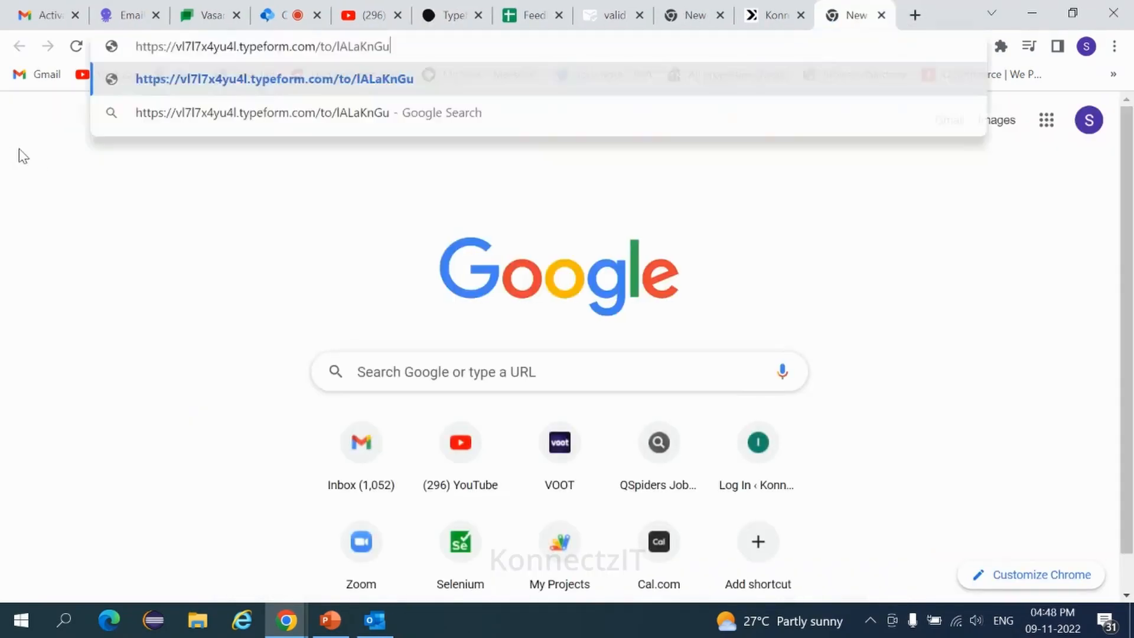
key("Return")
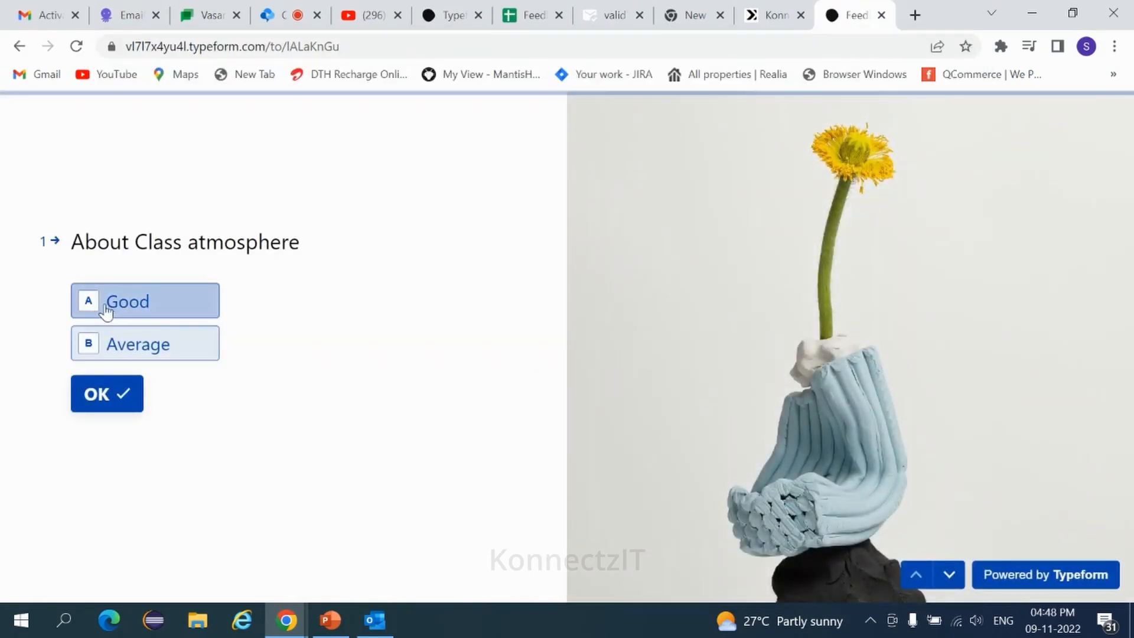
Answer Good for class atmosphere and fill the email from saved suggestions
left_click(121, 301)
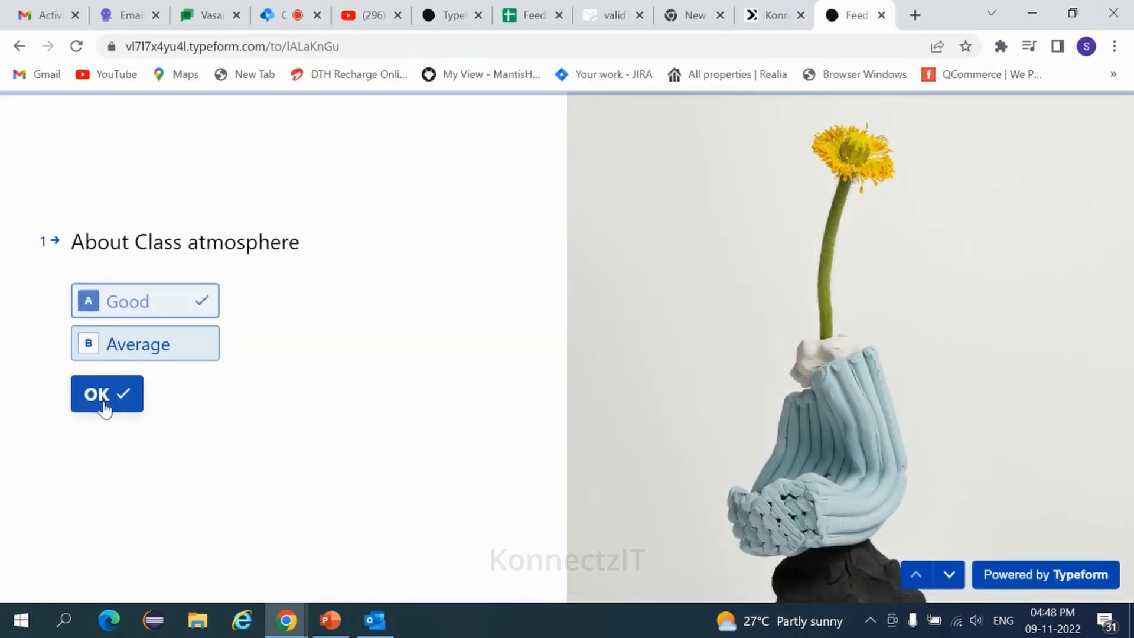
left_click(104, 404)
left_click(405, 325)
left_click(406, 372)
left_click(275, 381)
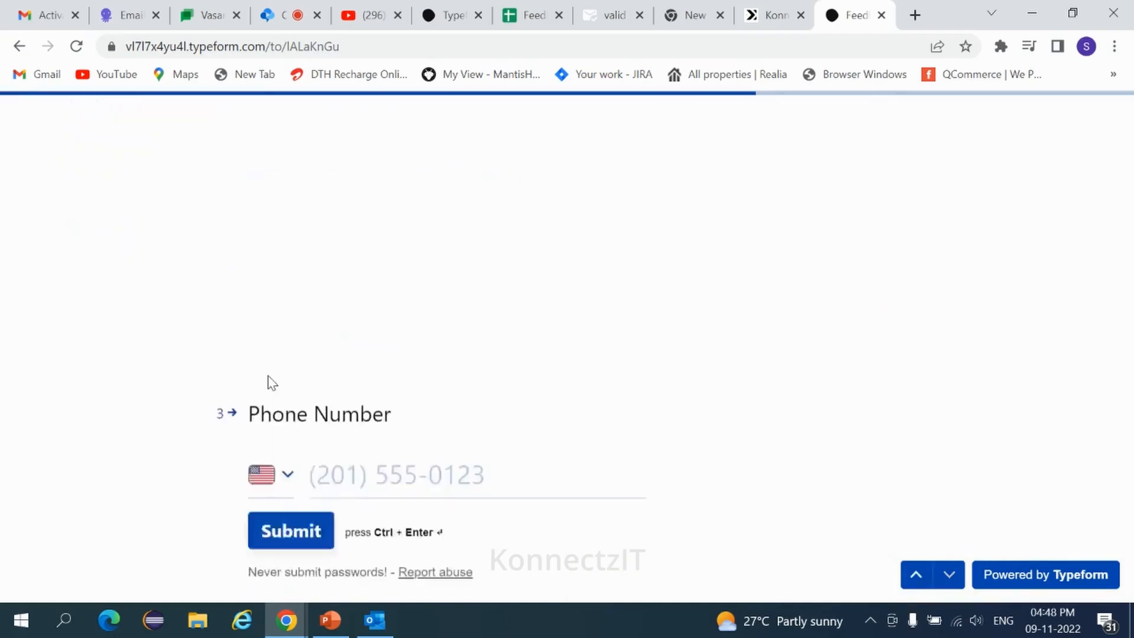
Enter a phone number with India's country code, submit the response, and return to KonnectzIT
left_click(278, 322)
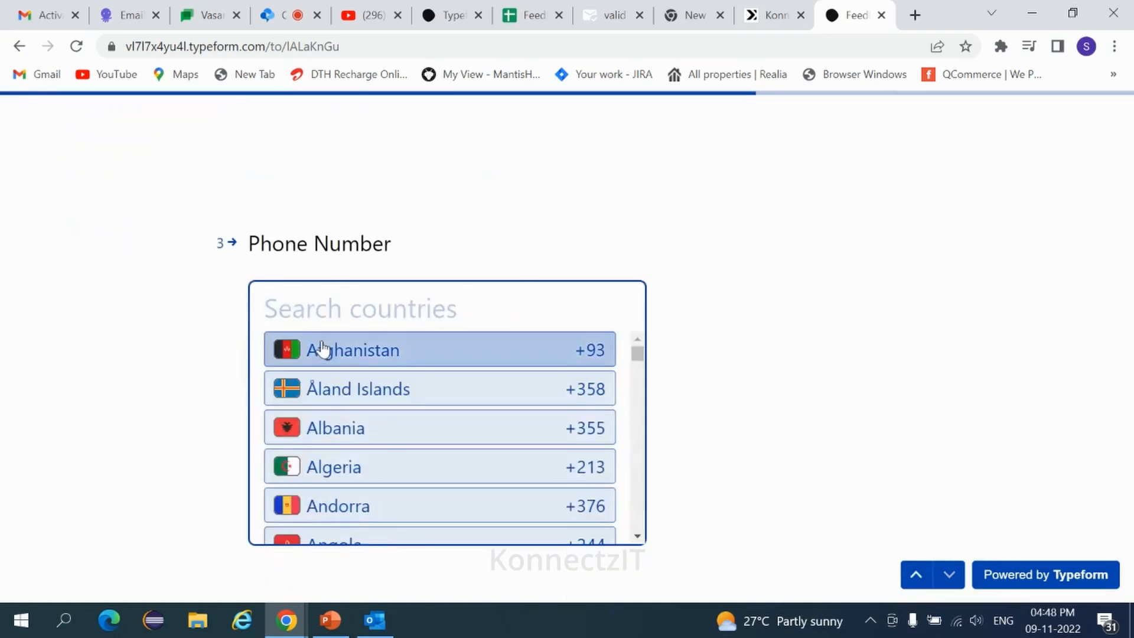
type("in")
scroll(341, 438, "down", 3)
scroll(342, 438, "down", 3)
left_click(327, 491)
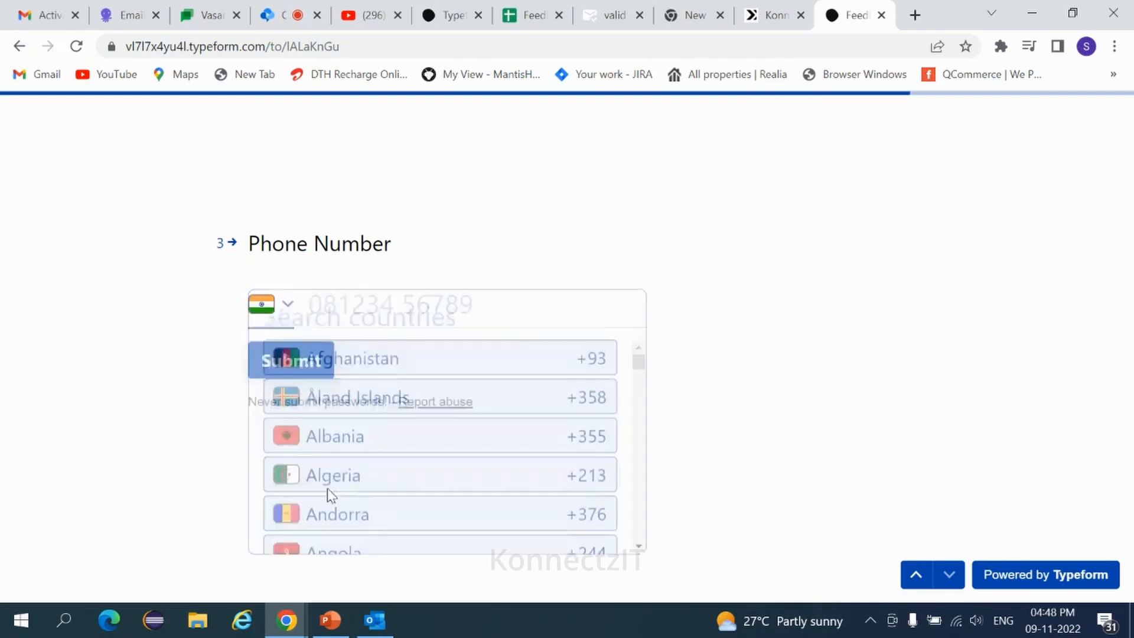
left_click(417, 353)
left_click(283, 368)
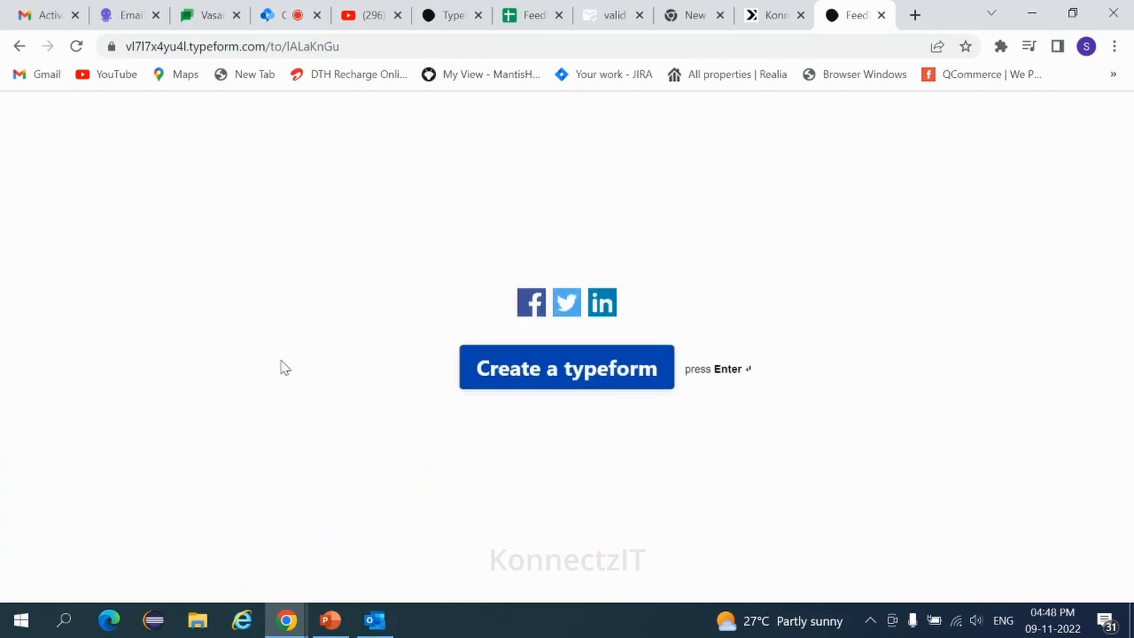
left_click(771, 18)
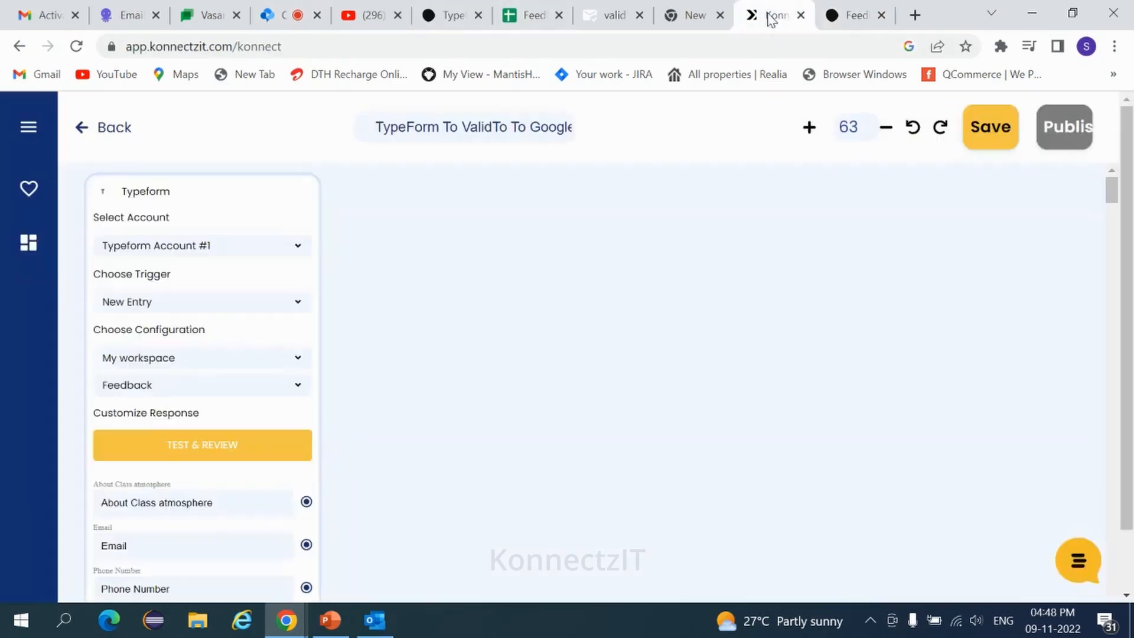
Test the Typeform trigger with the new entry and add a validTo step after it
left_click(219, 449)
scroll(308, 384, "down", 3)
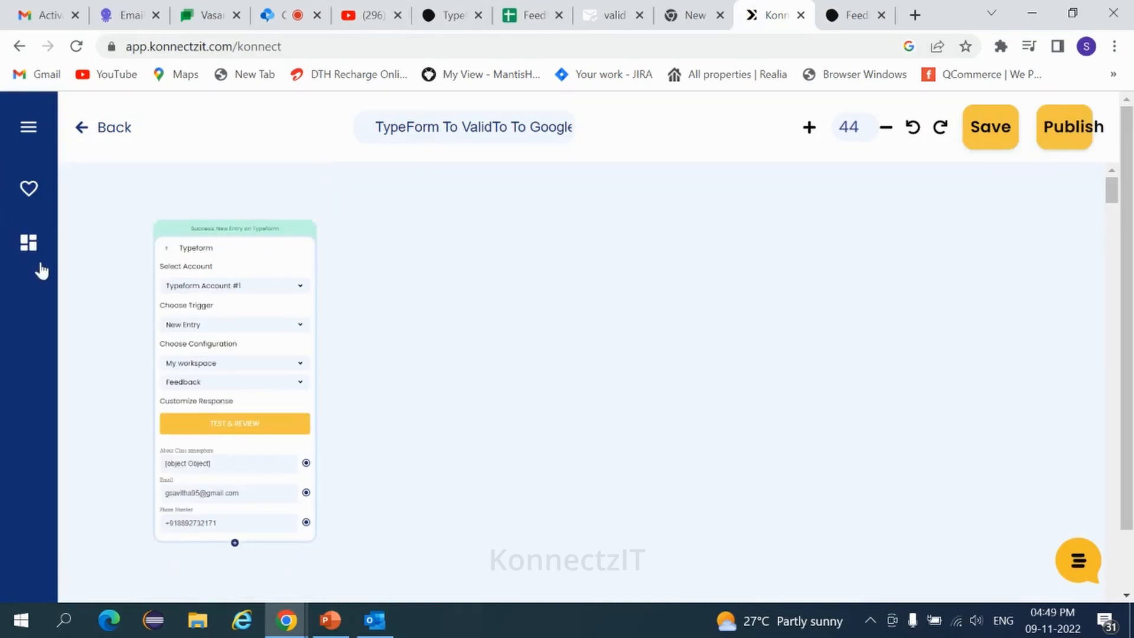
left_click(28, 242)
left_click(66, 204)
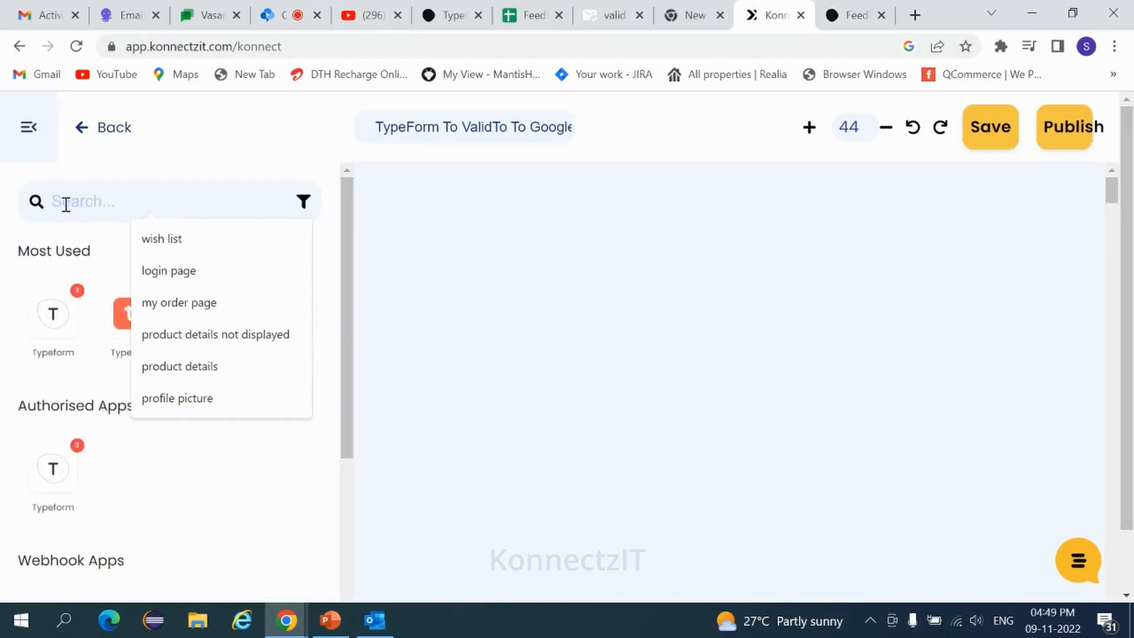
type("vali")
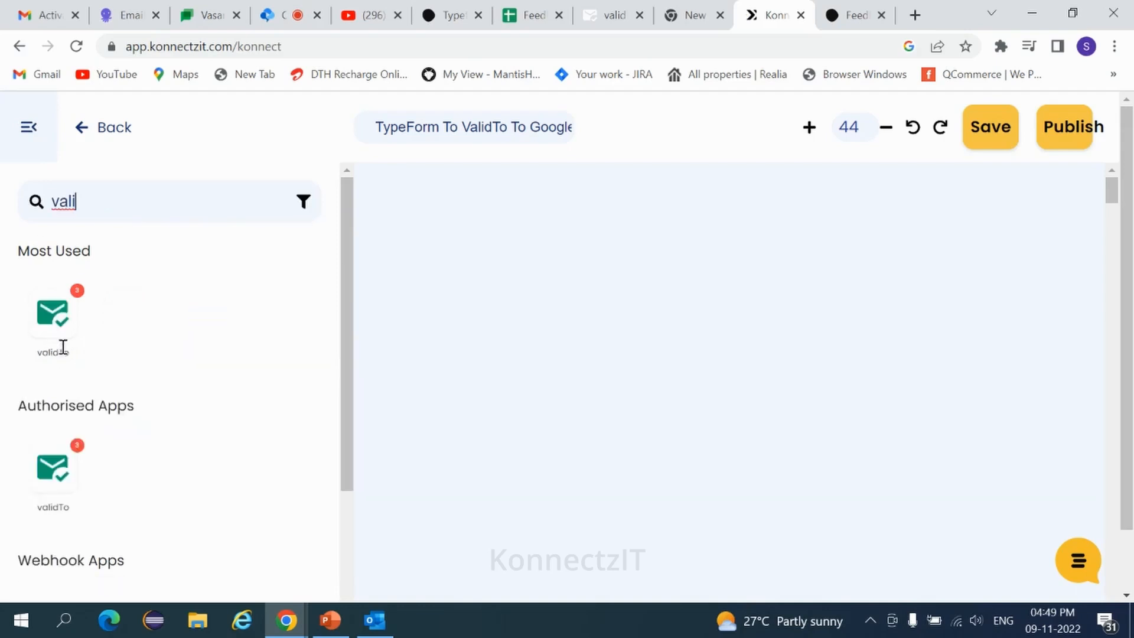
left_click_drag(62, 346, 450, 245)
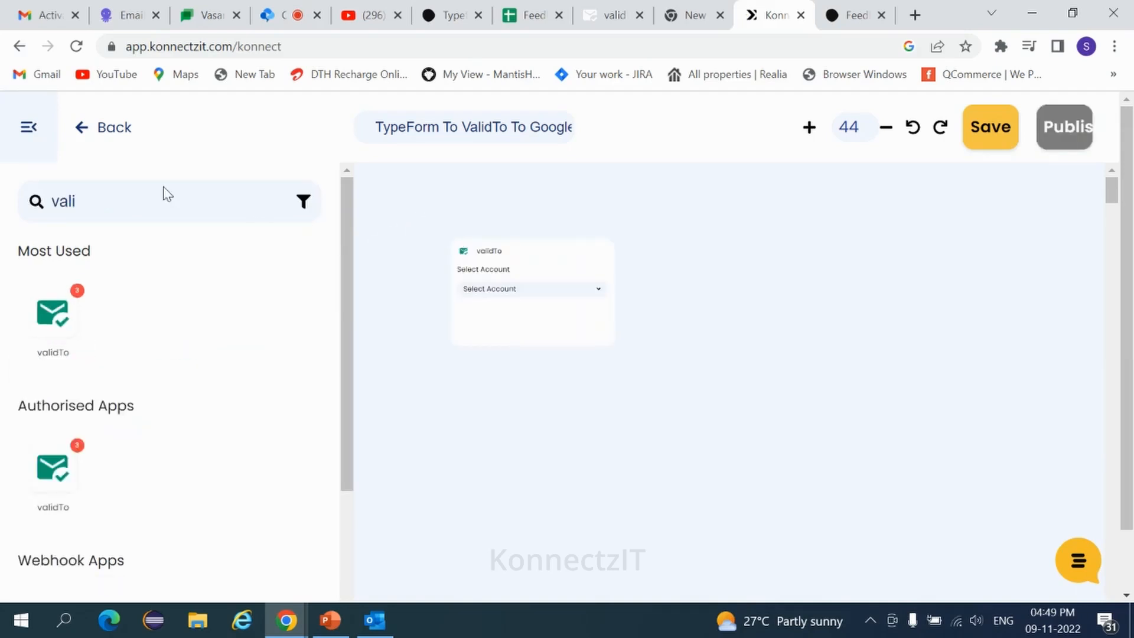
left_click(28, 130)
Set validTo to Account #1 and Verify Email Address using the Typeform Email, then test it
left_click(559, 290)
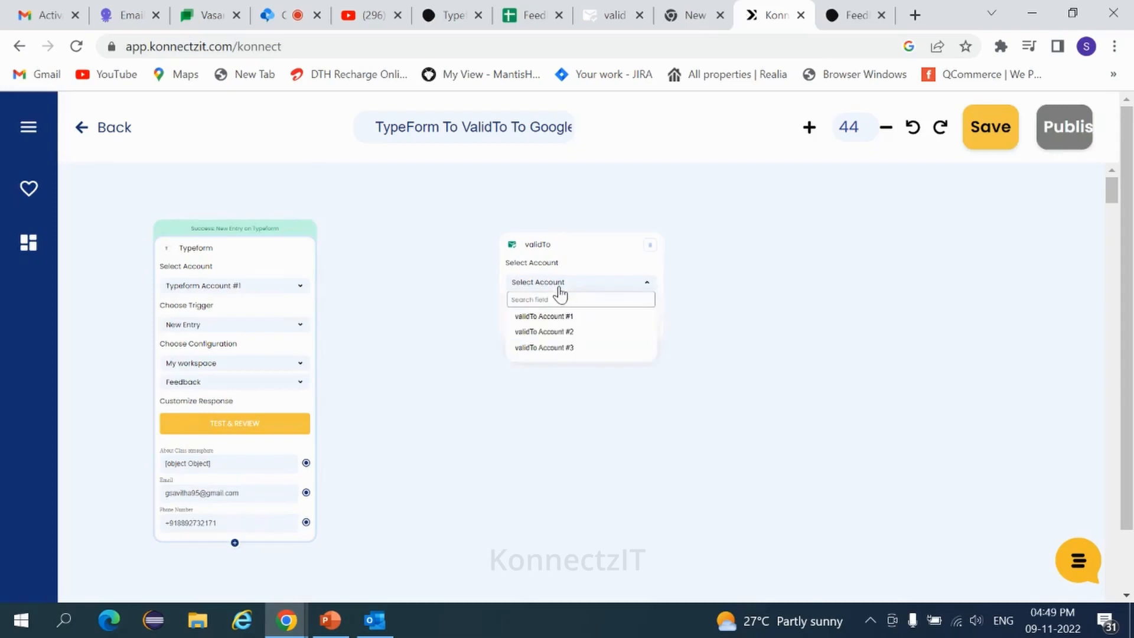
left_click(548, 314)
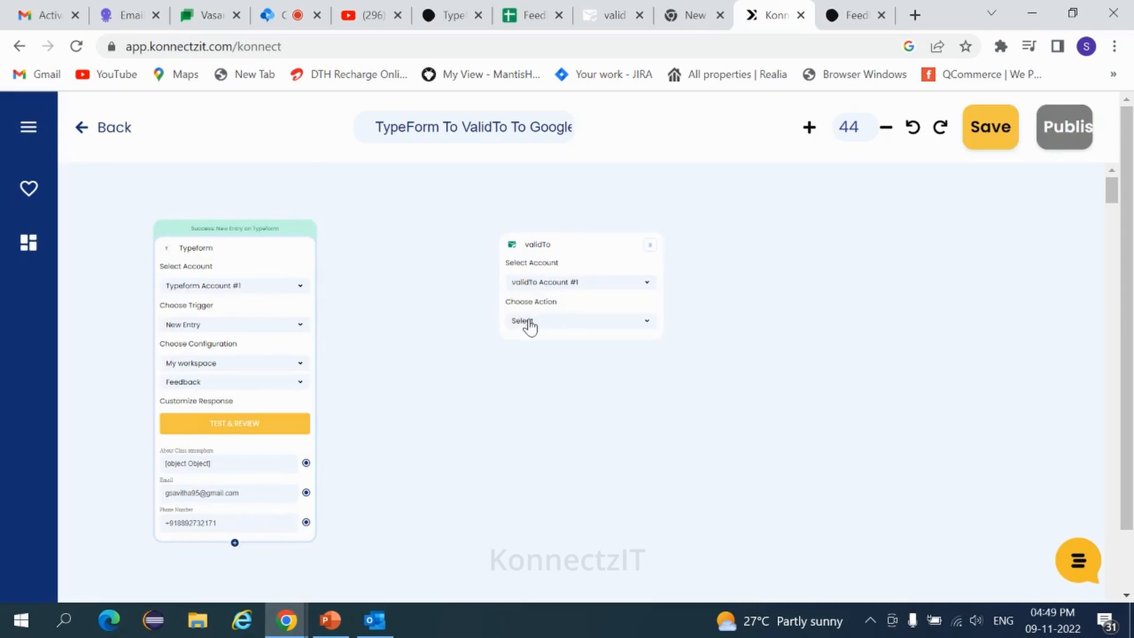
left_click(529, 324)
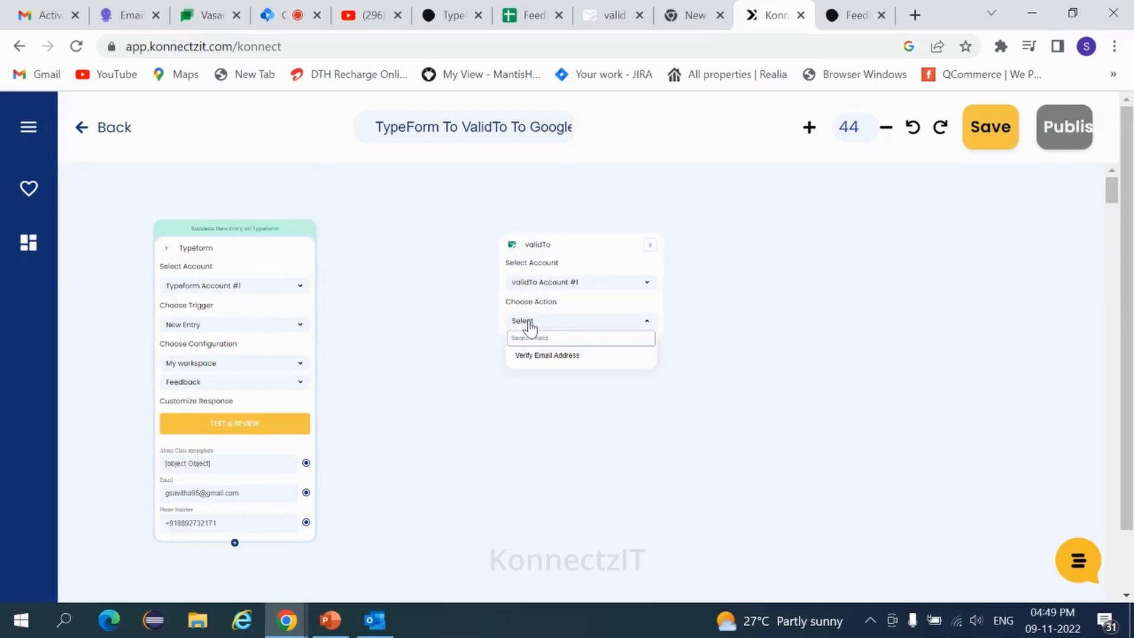
left_click(536, 357)
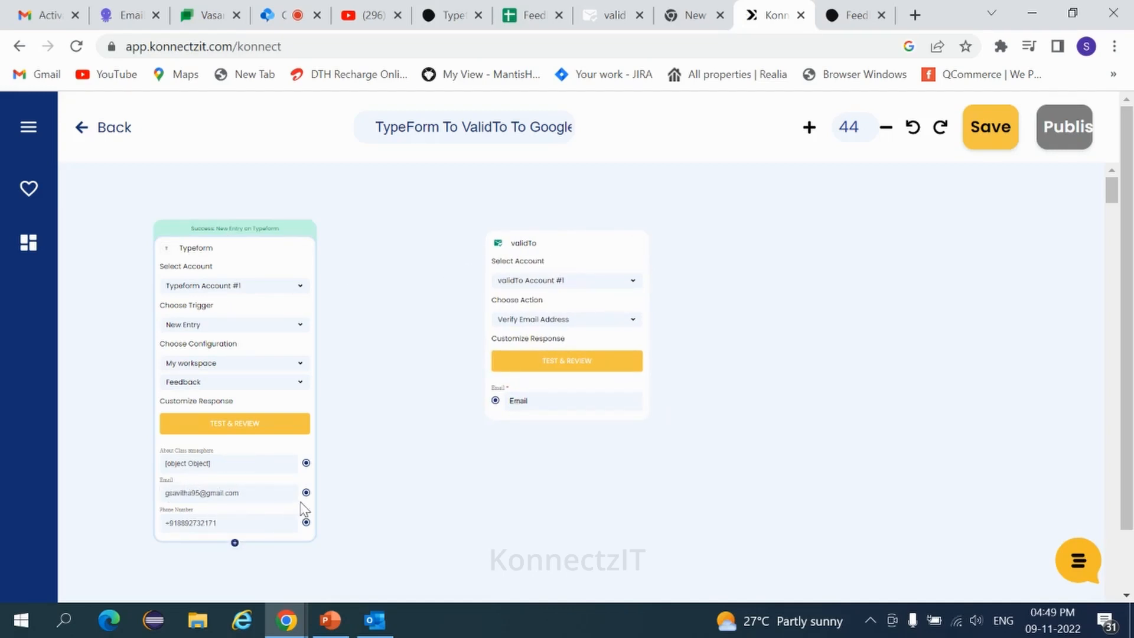
left_click_drag(306, 494, 496, 402)
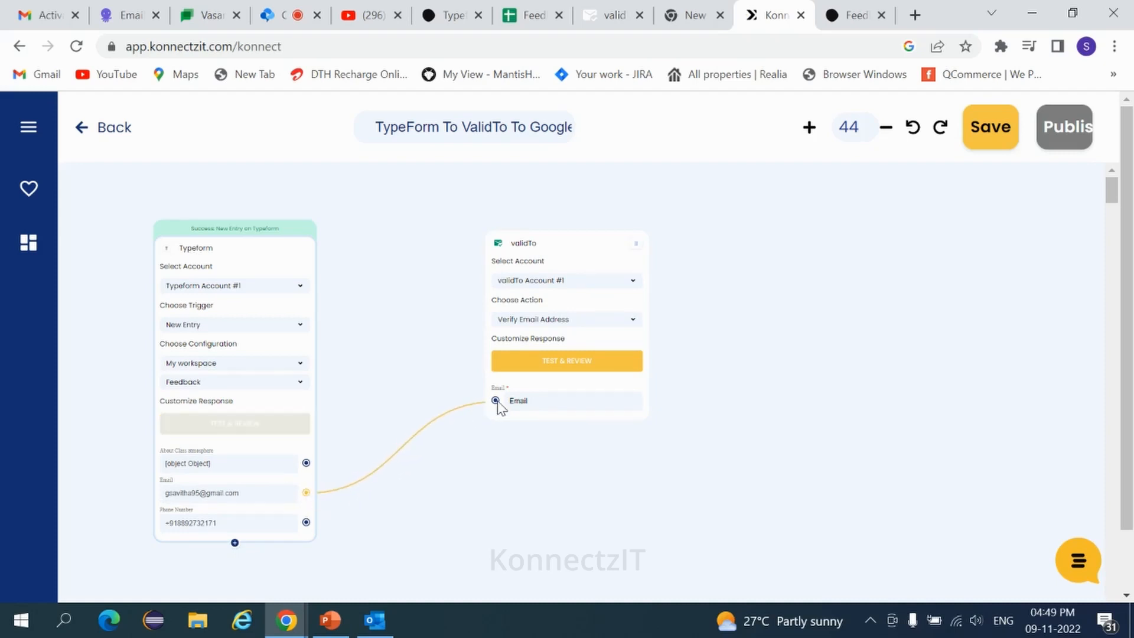
left_click(560, 366)
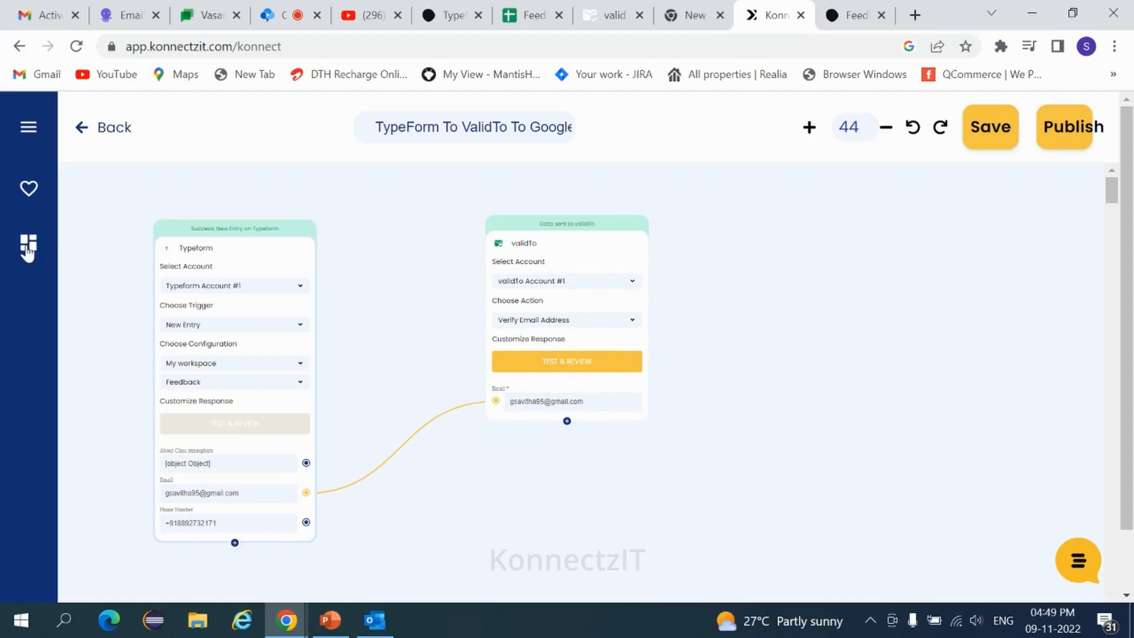
Add a Google Sheet step after the validTo step
left_click(29, 244)
left_click(73, 197)
type("Googl")
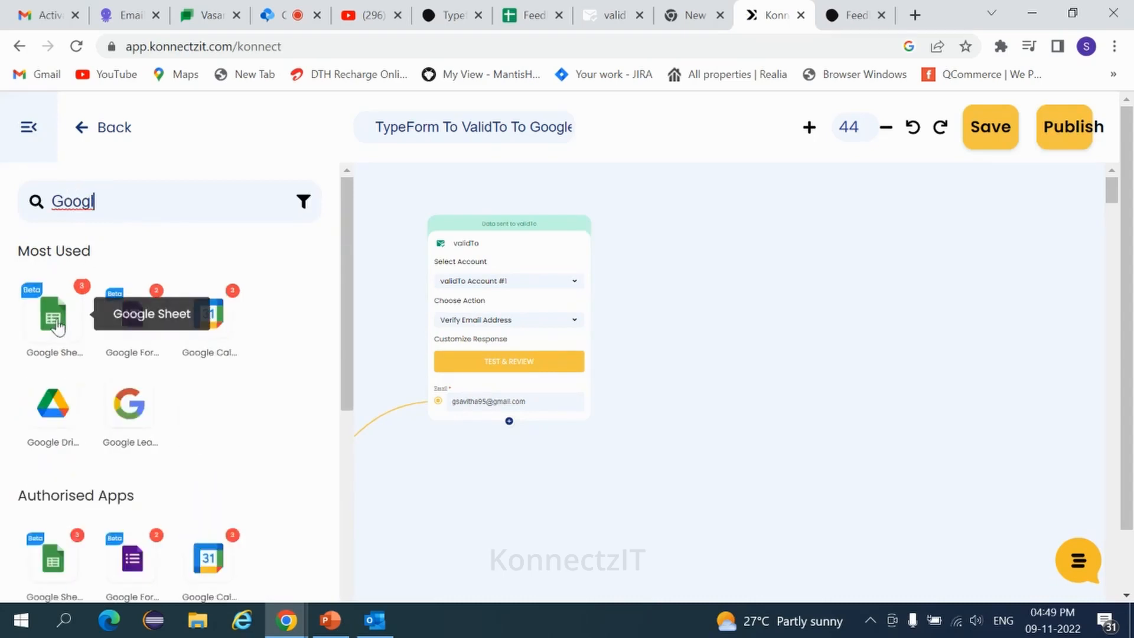
left_click_drag(53, 315, 776, 258)
left_click(28, 131)
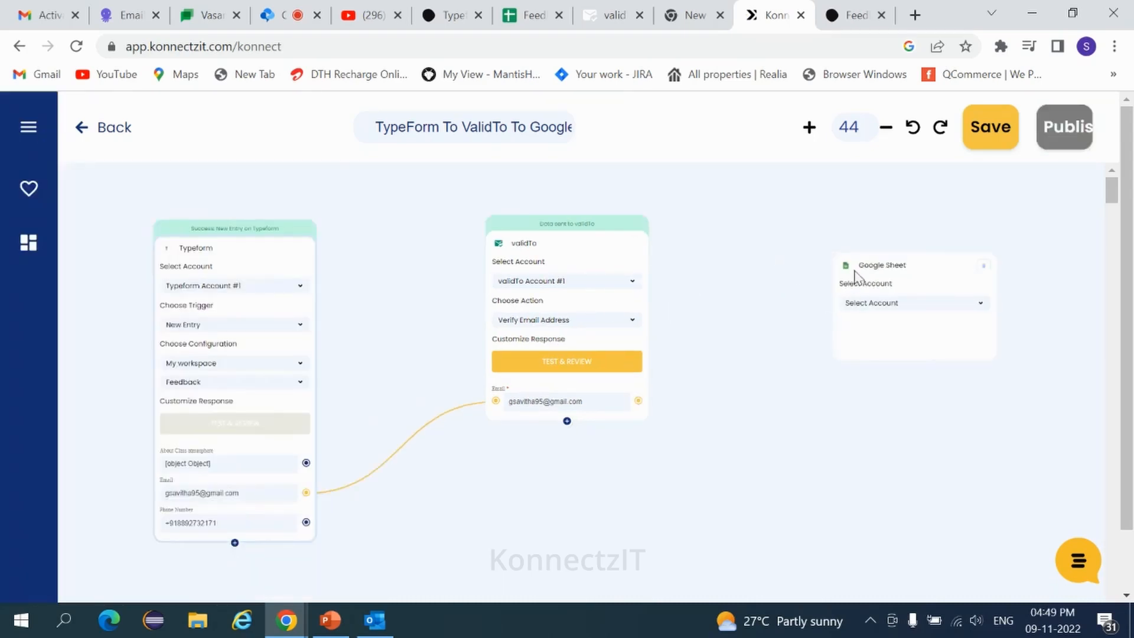
Set Google Sheet to Account #1, create a spreadsheet row in the Feedback form spreadsheet's Sheet1
left_click(851, 291)
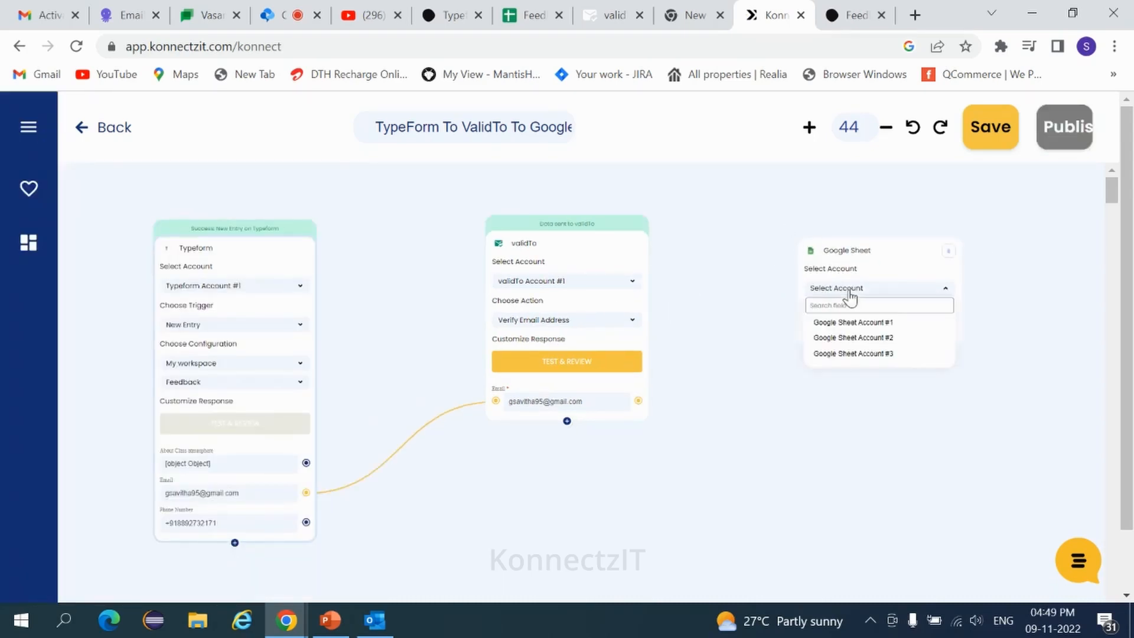
left_click(851, 324)
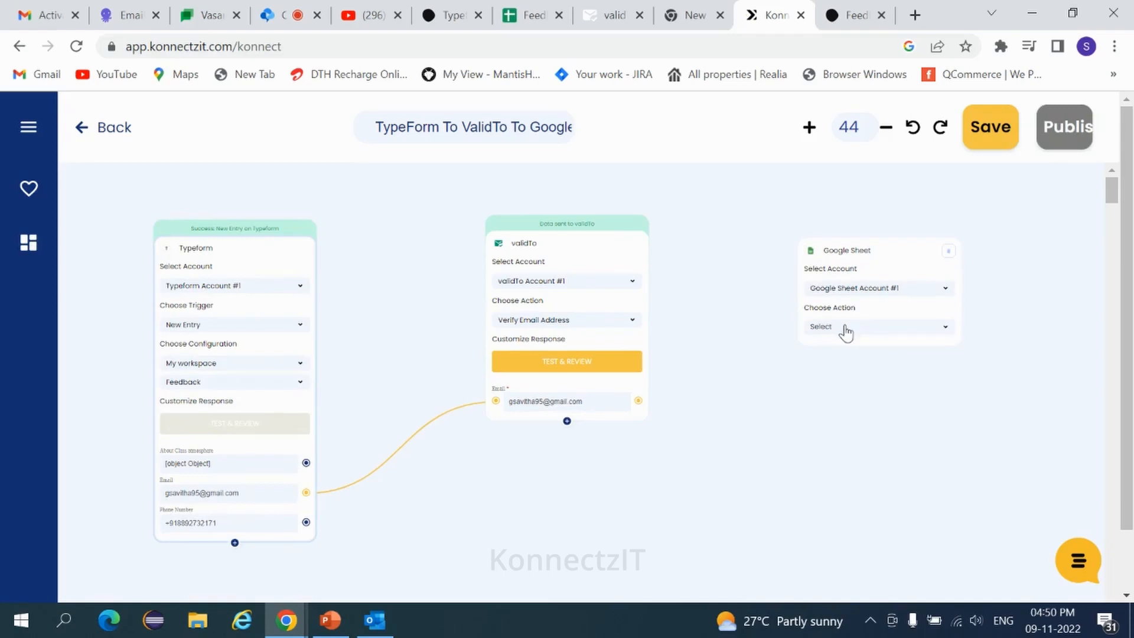
left_click(846, 329)
left_click_drag(953, 361, 958, 397)
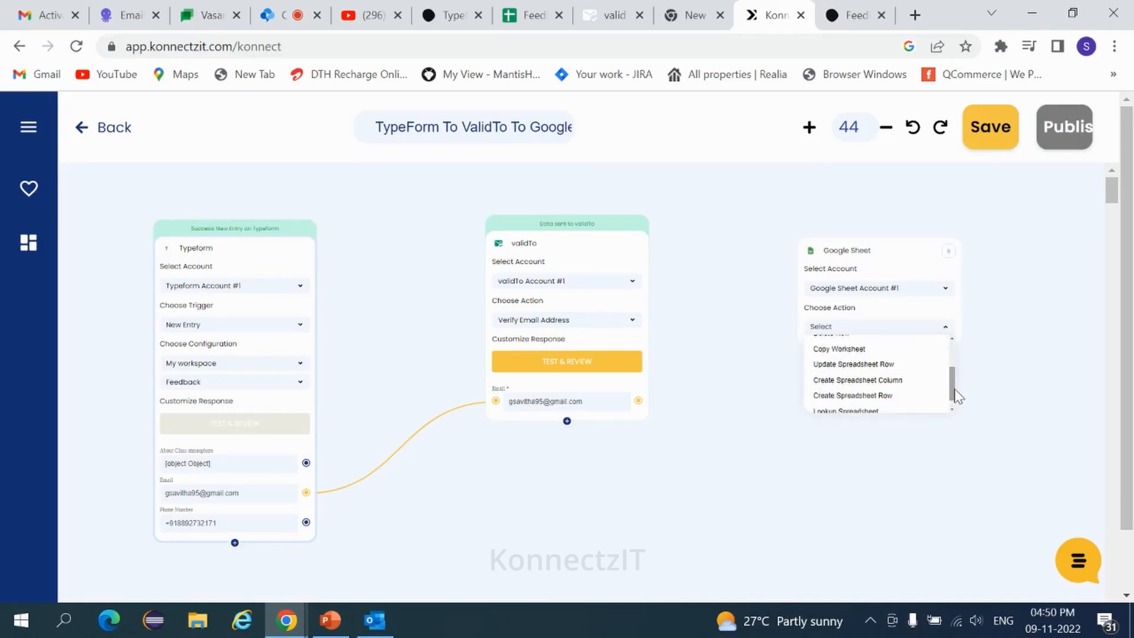
left_click(857, 396)
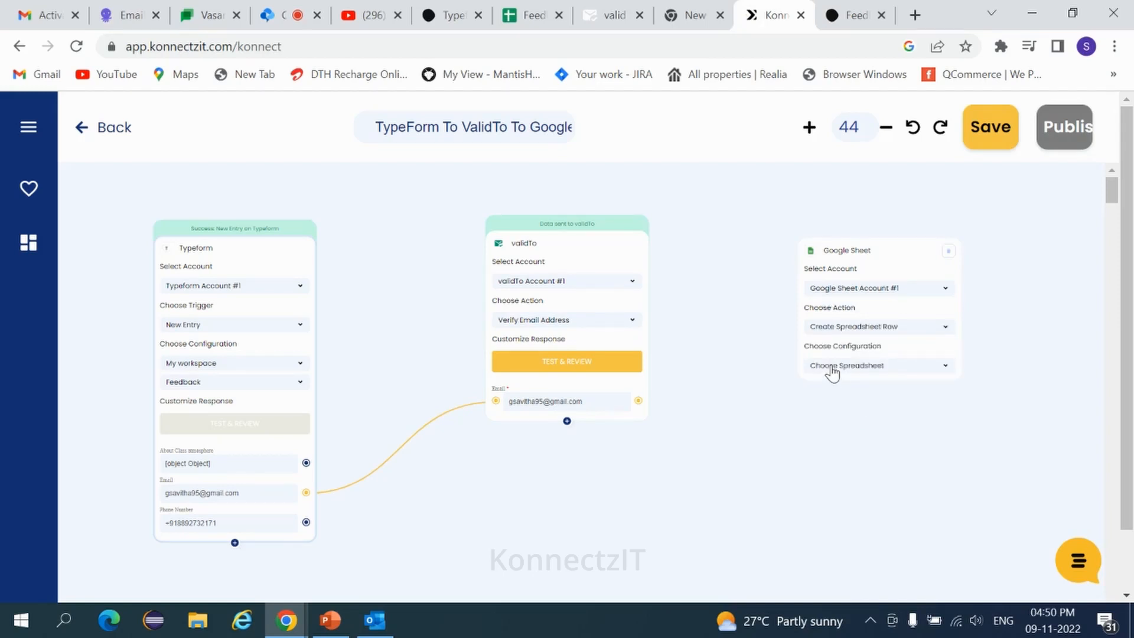
left_click(833, 373)
left_click(843, 407)
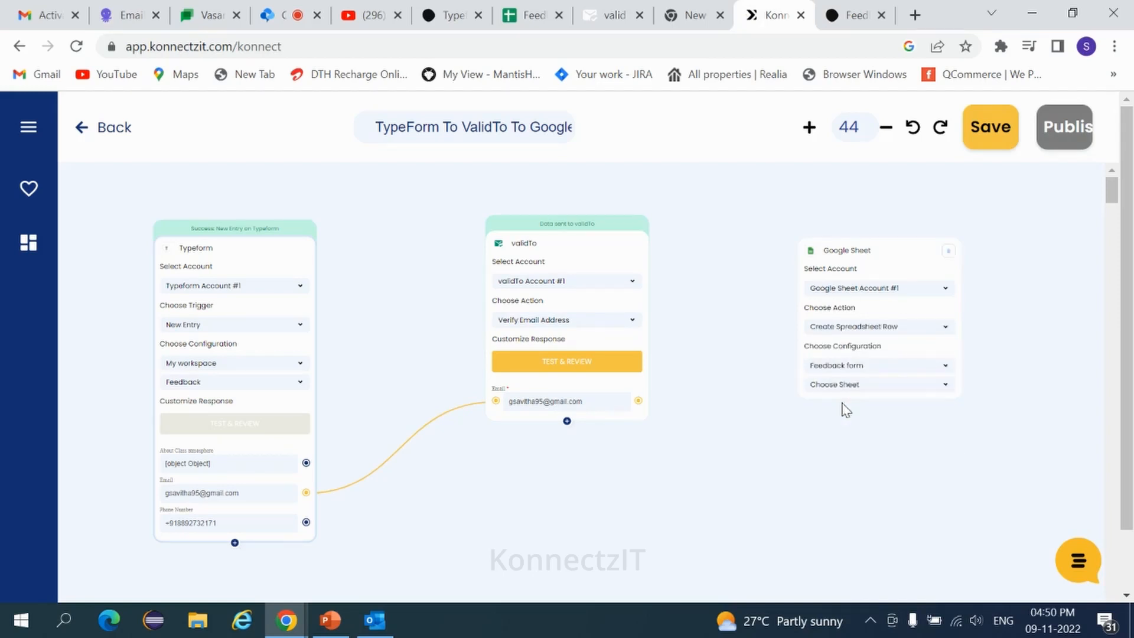
left_click(839, 385)
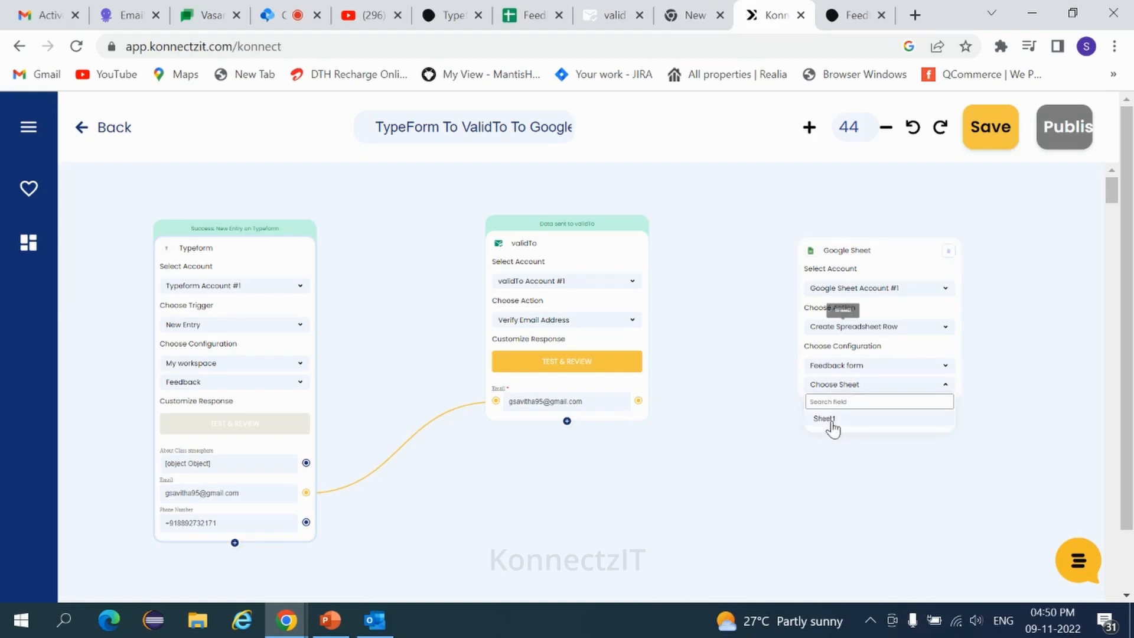
left_click(832, 422)
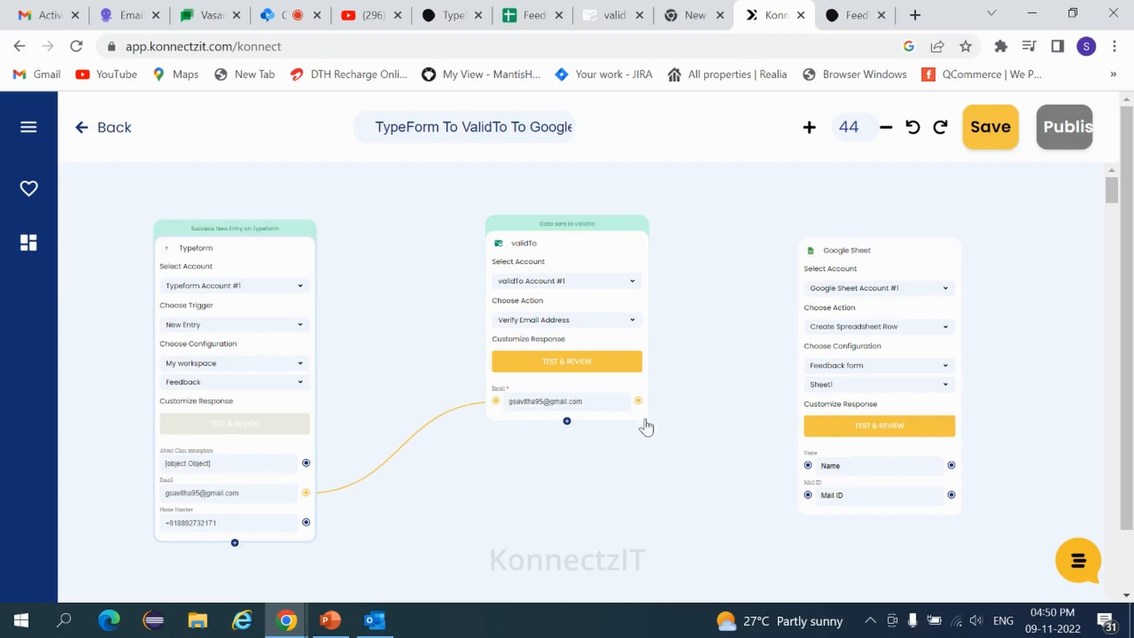
Map the verified email to the Mail ID column, test, and confirm the row in the sheet
left_click_drag(639, 401, 808, 496)
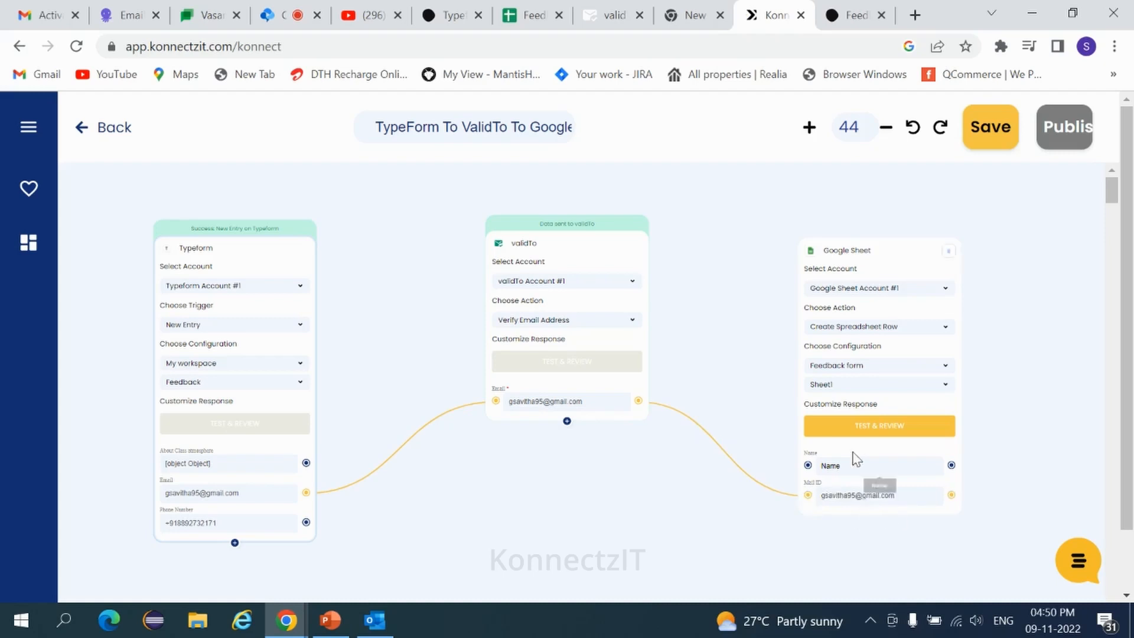
left_click(866, 431)
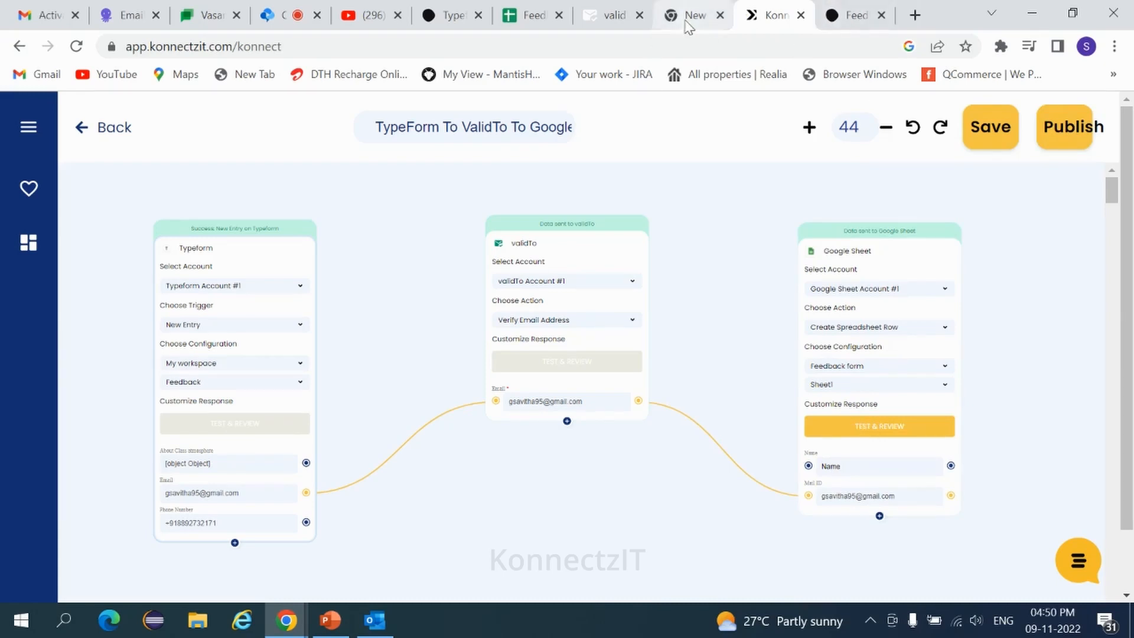
left_click(522, 24)
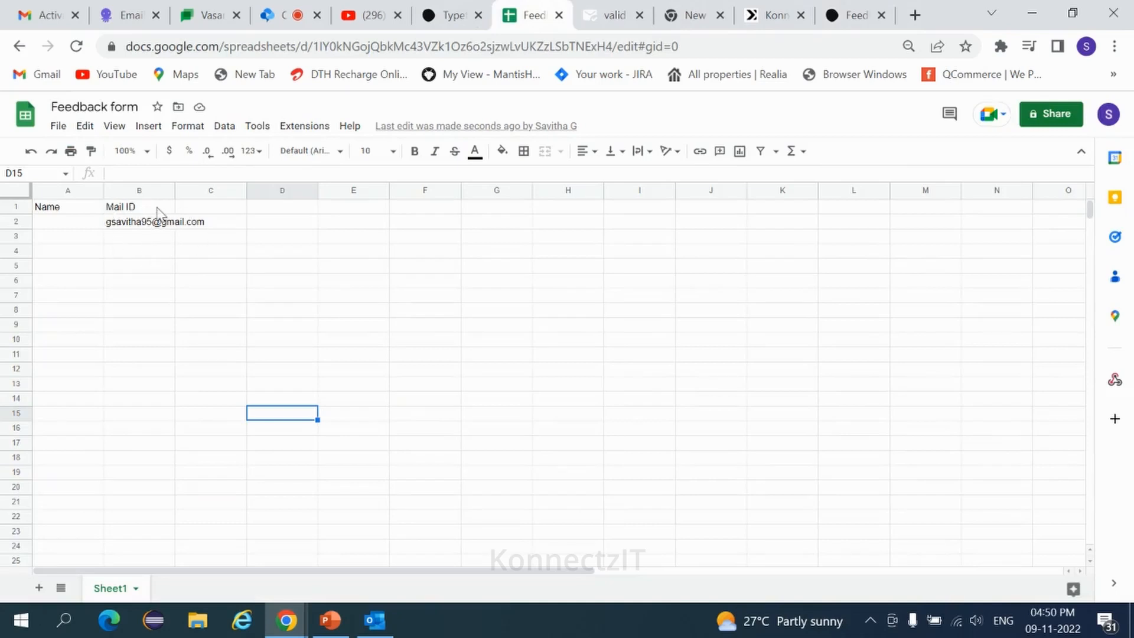
left_click(762, 16)
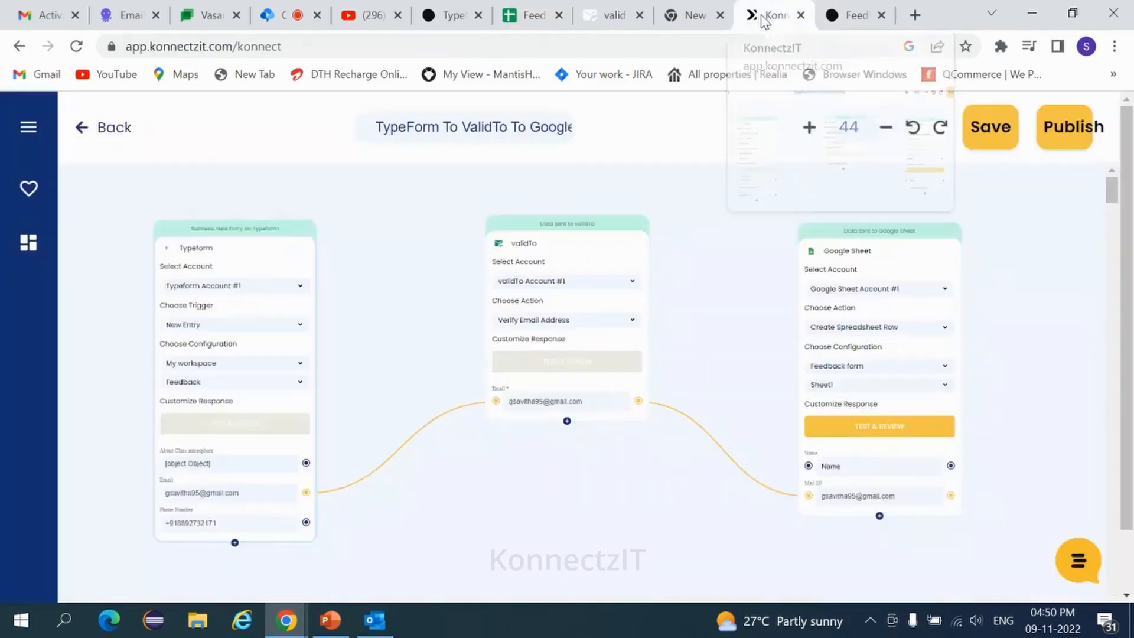
Publish the konnect, dismiss the success message, and go to Typeform's Feedback Share page
left_click(1069, 135)
left_click(564, 378)
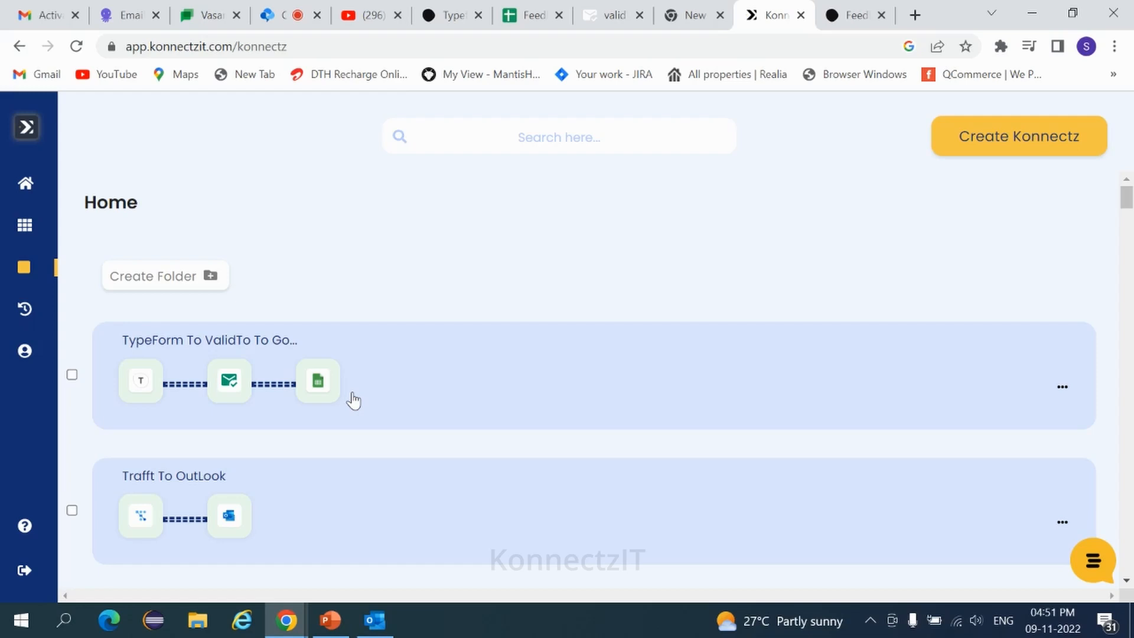
left_click(444, 16)
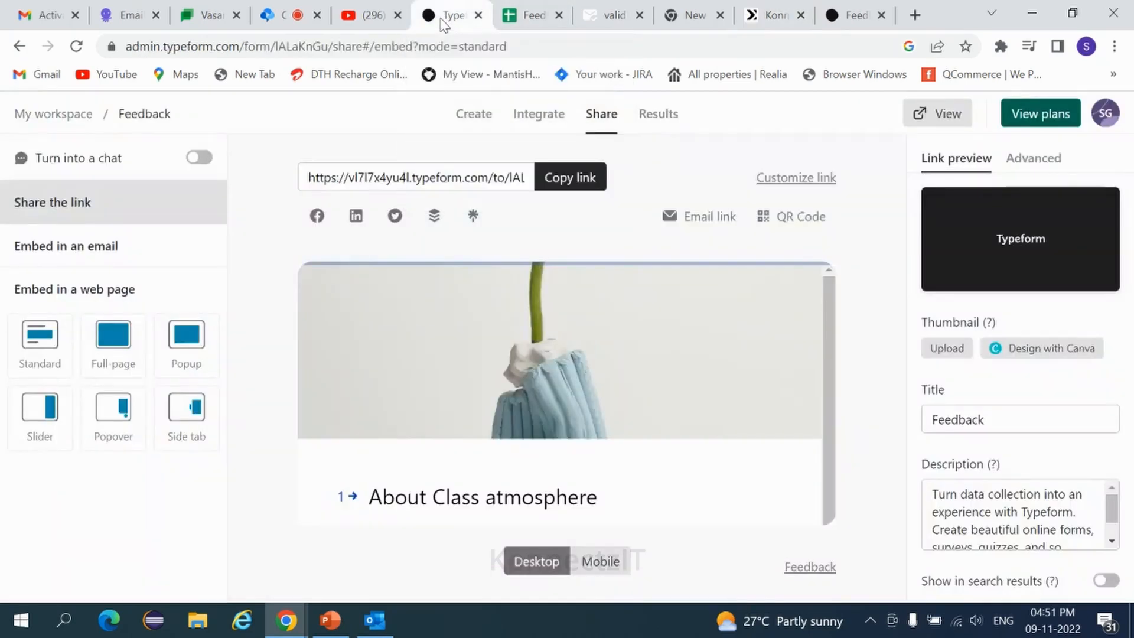
Copy the Feedback form link and open it in a new tab
left_click(566, 178)
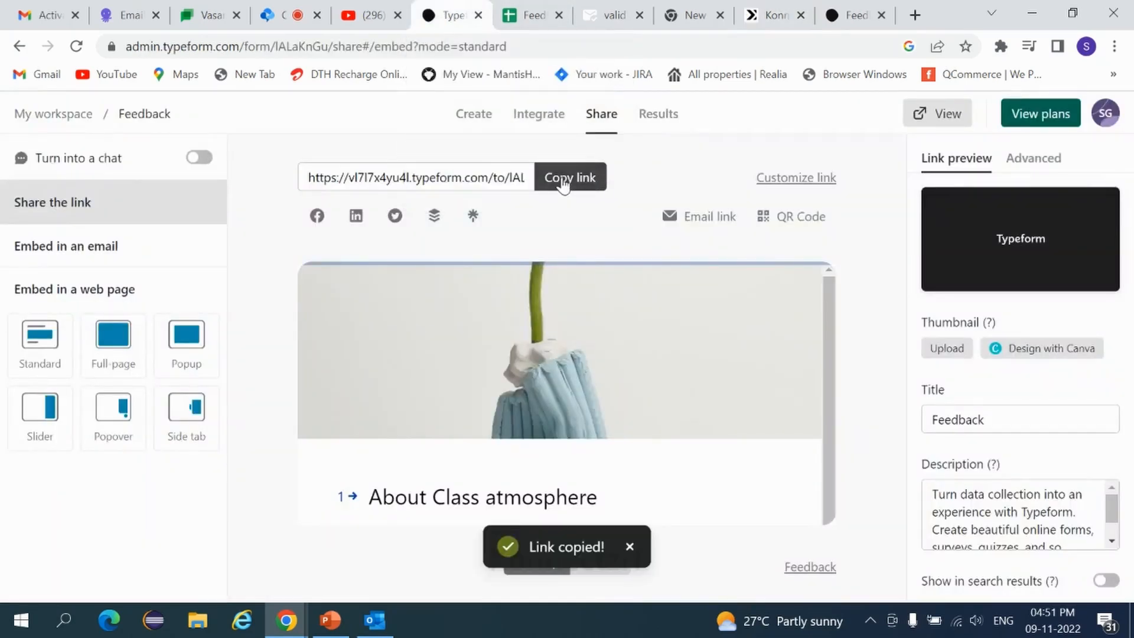
left_click(915, 15)
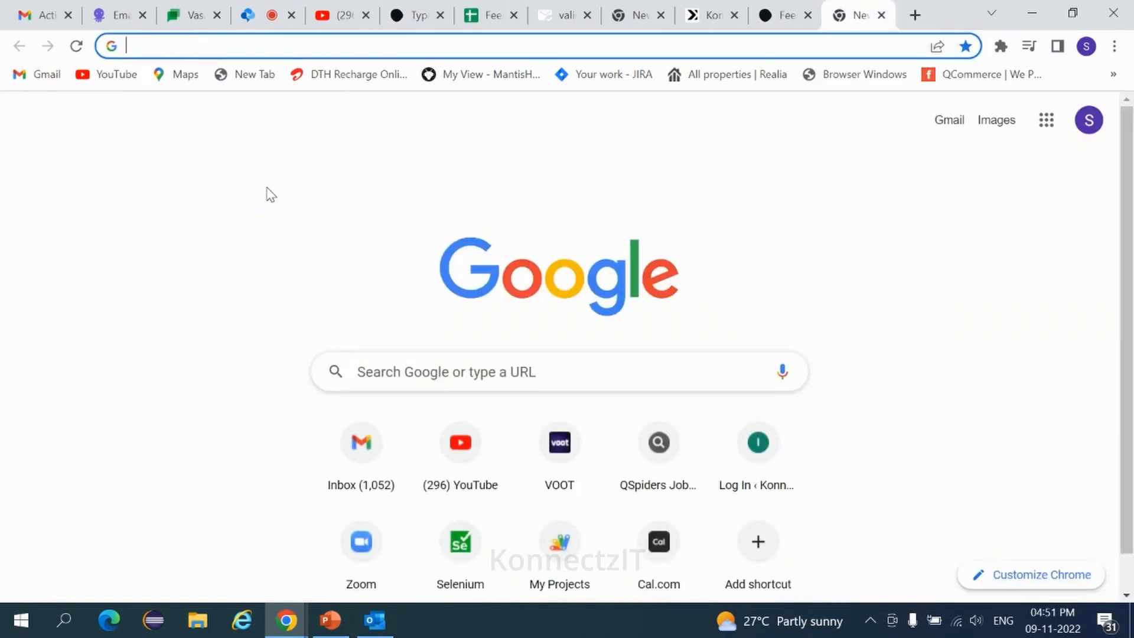
key("ctrl+v")
key("Return")
Answer Average for the first question and fill in the saved email
left_click(116, 349)
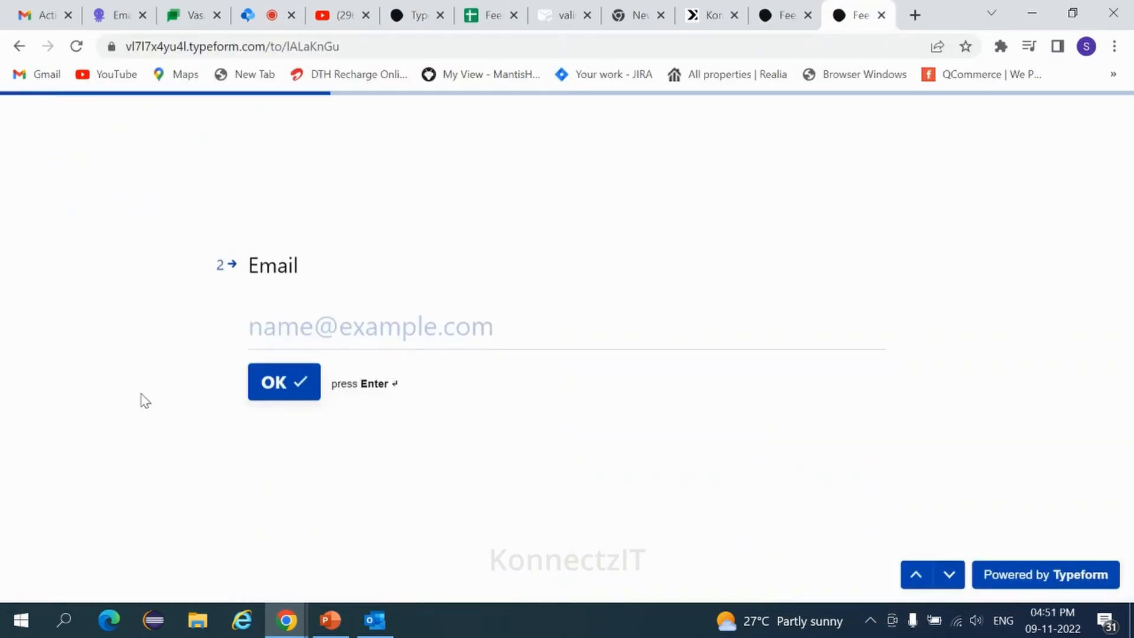
left_click(289, 319)
left_click(382, 384)
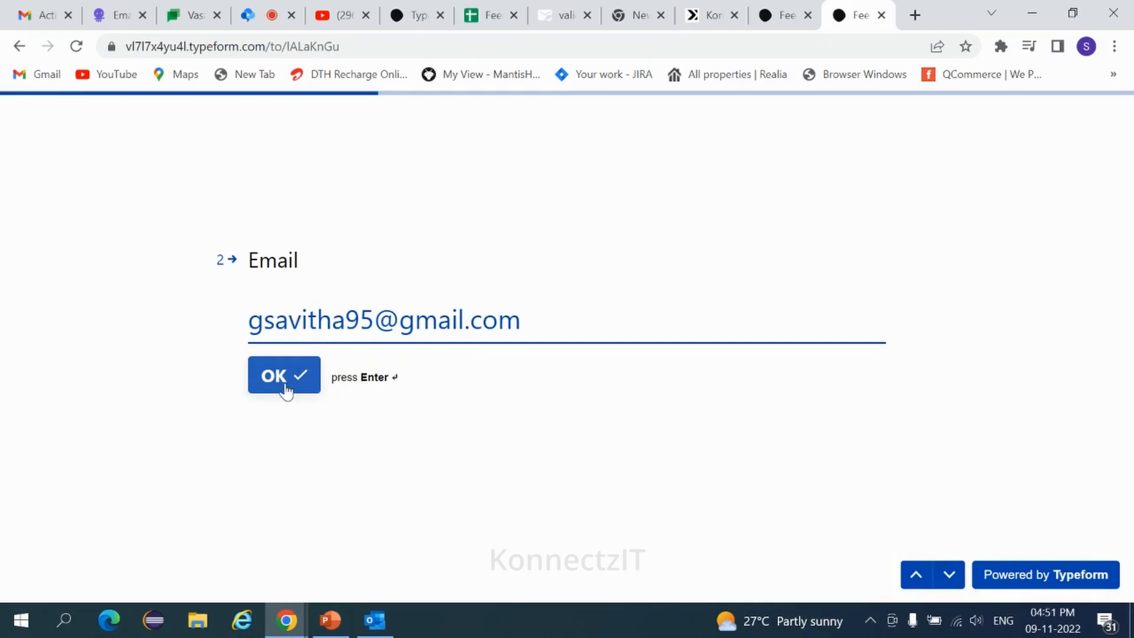
left_click(286, 390)
Enter the saved phone number under India's code without its leading 0, then submit
left_click(273, 304)
scroll(348, 479, "down", 15)
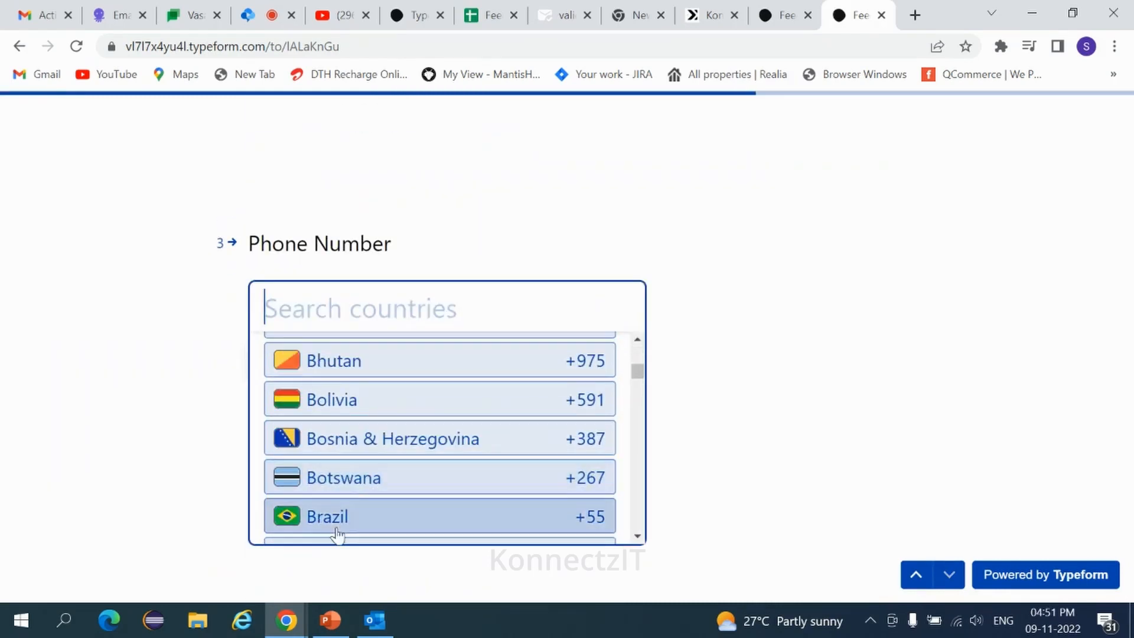
scroll(337, 520, "down", 3)
type("in")
scroll(329, 419, "down", 6)
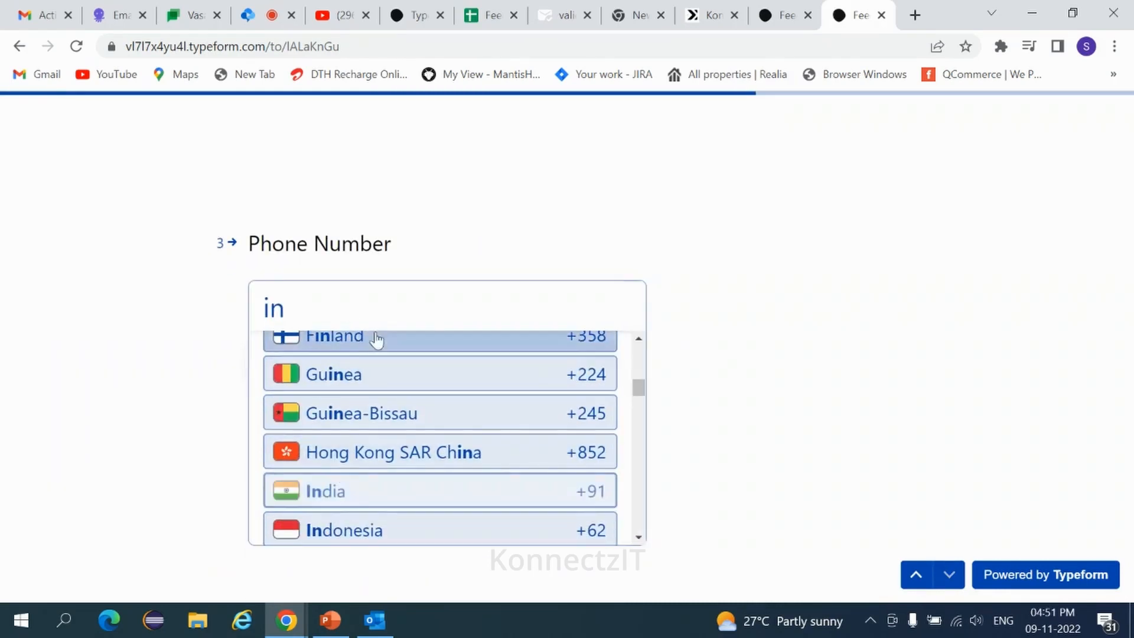
left_click(343, 491)
left_click(384, 306)
left_click(463, 355)
left_click(323, 304)
key("BackSpace")
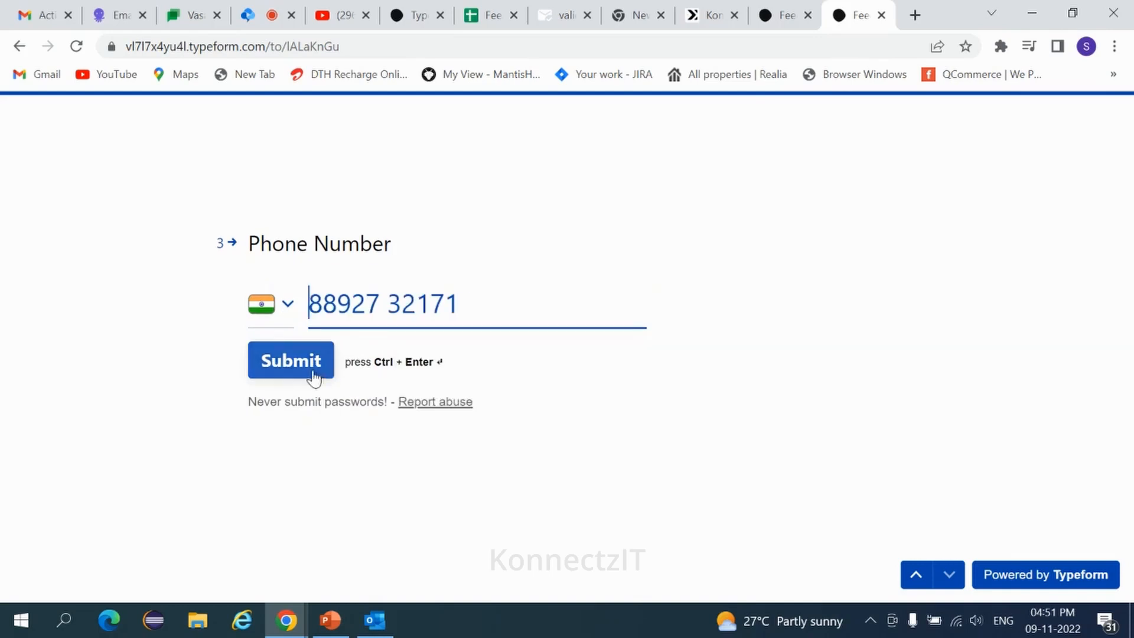
left_click(313, 378)
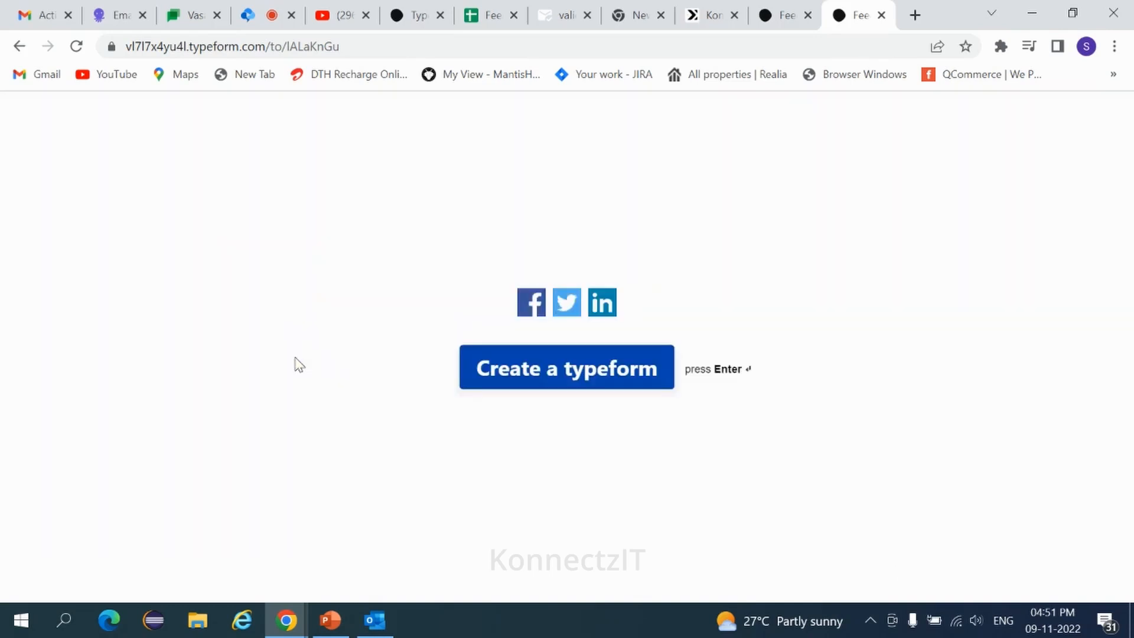
Check the Feedback form sheet, comparing the earlier email in B2 with the new one in B3
left_click(481, 21)
left_click(282, 297)
left_click(122, 227)
left_click(130, 238)
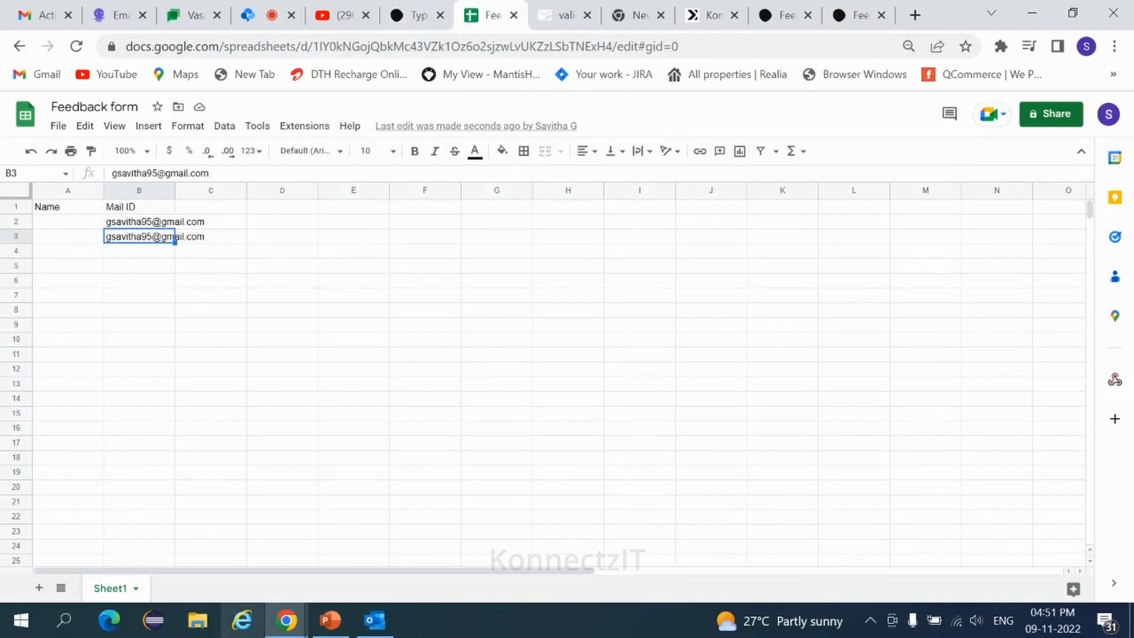
Confirm the submitted email appears in cell B3, then return to the Feedback form's Typeform Share page
mouse_move(272, 625)
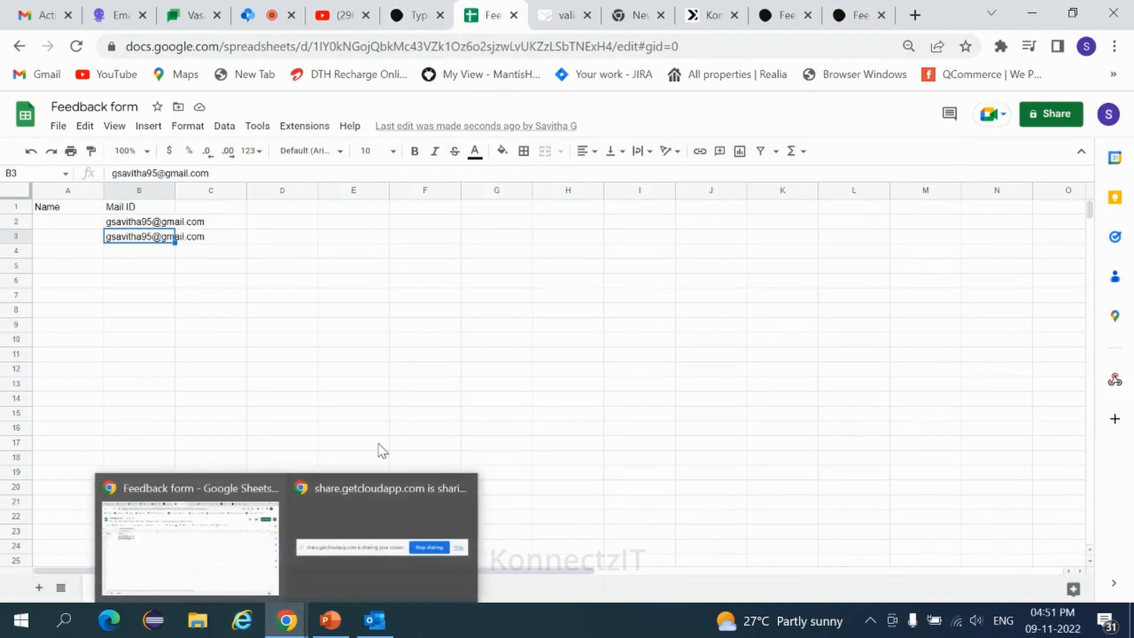
left_click(415, 15)
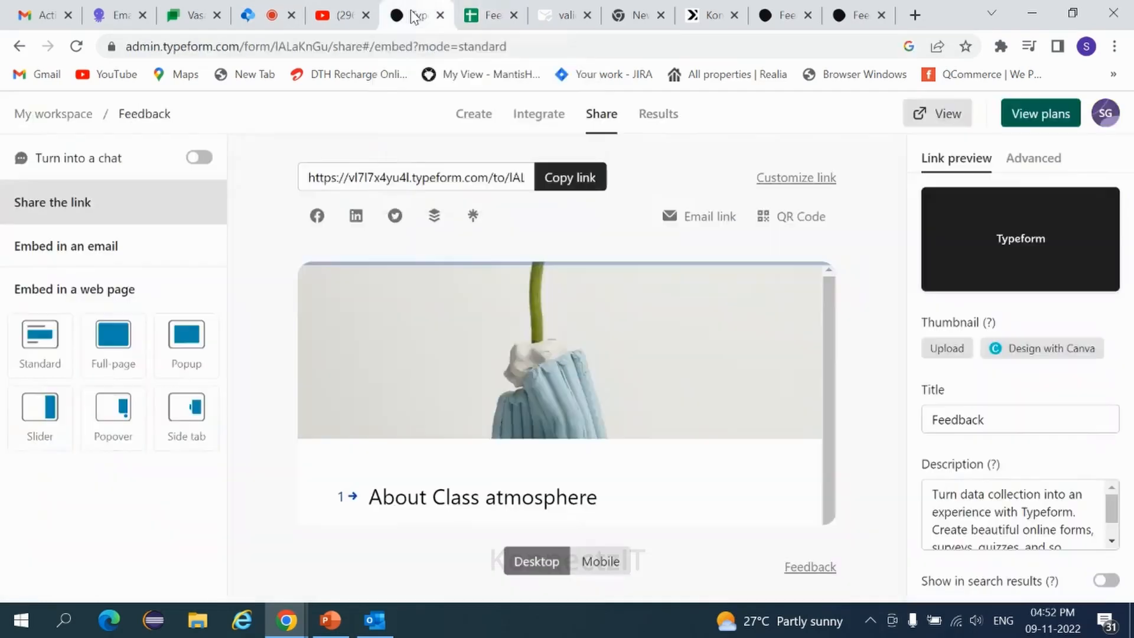
Answer Good and enter a new email address using the suggested company email
left_click(160, 307)
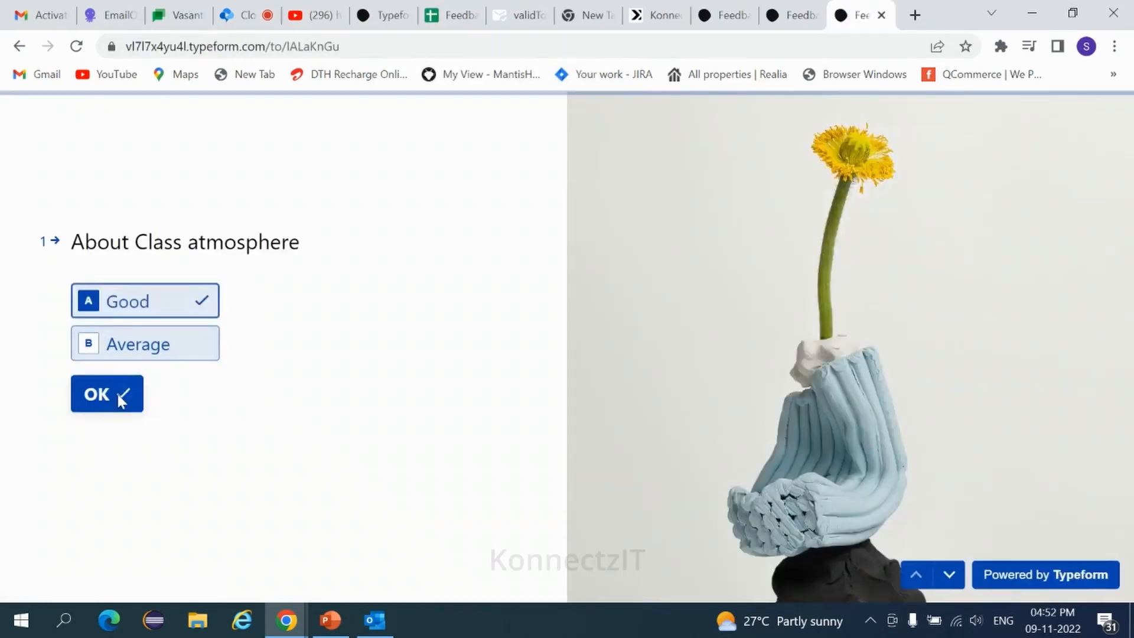
left_click(121, 401)
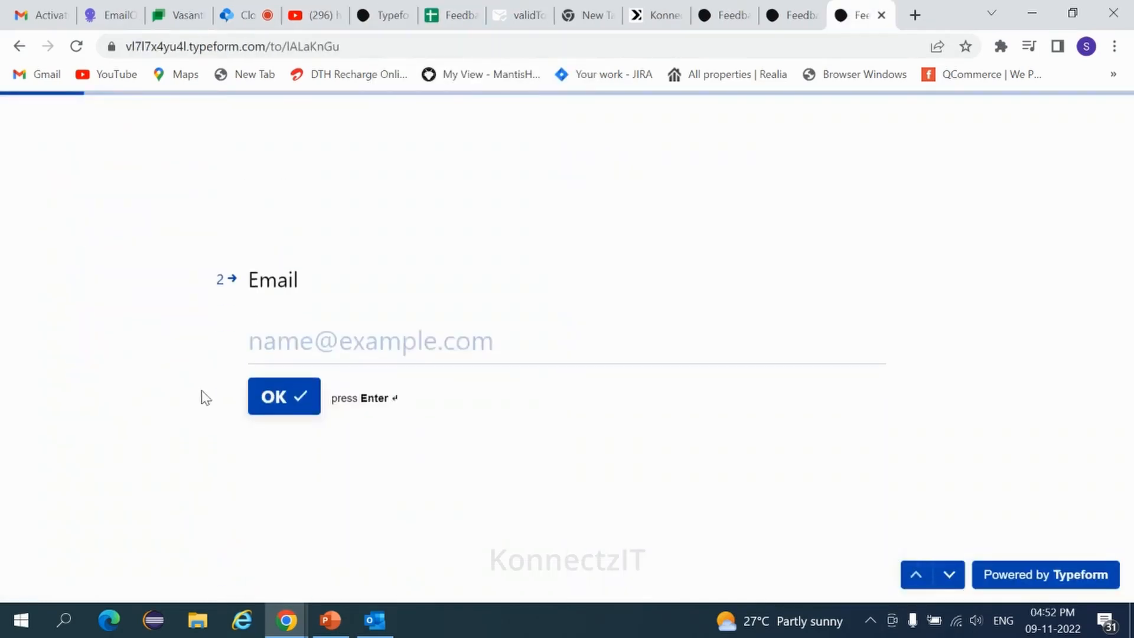
left_click(275, 319)
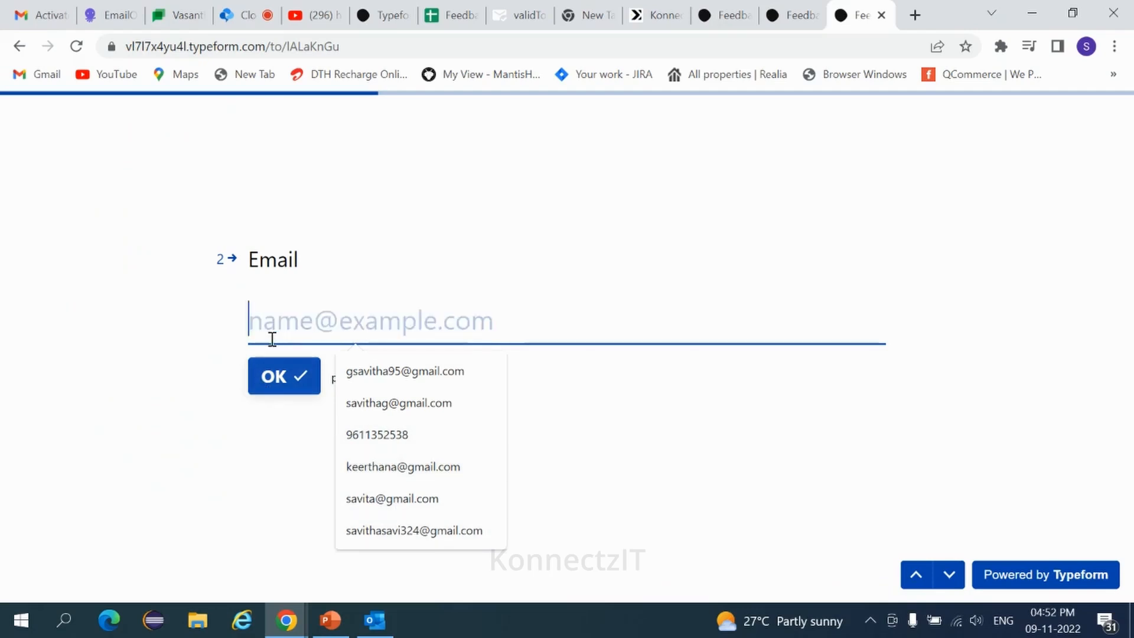
type("Alex")
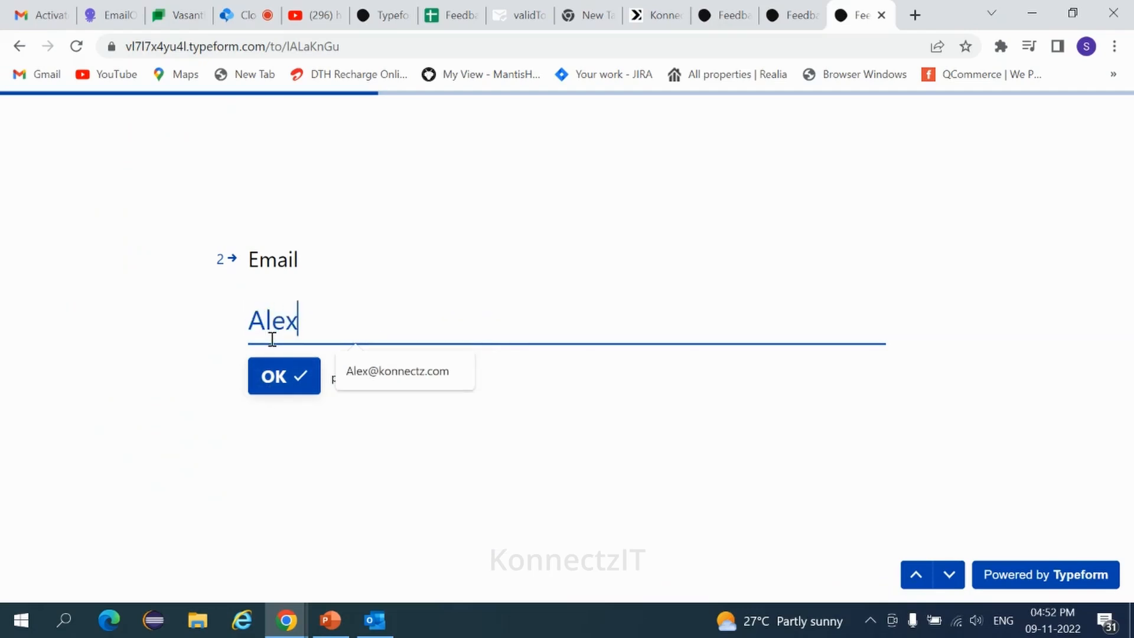
key("Return")
type("@")
left_click(377, 373)
left_click(274, 375)
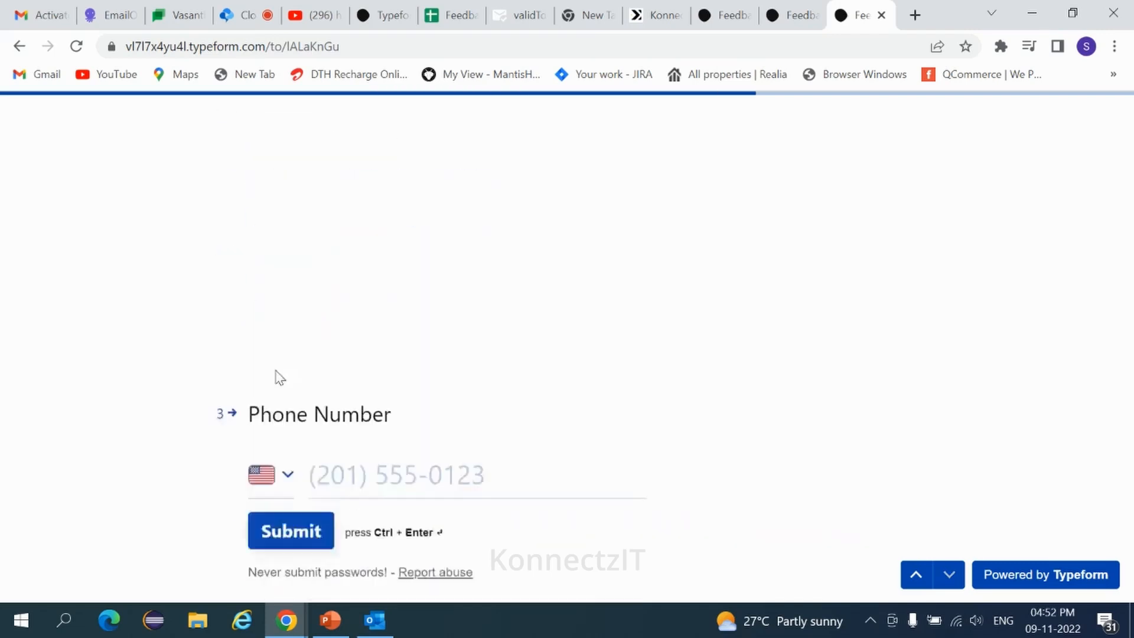
Choose India as the phone number's country code
left_click(281, 304)
scroll(334, 452, "down", 10)
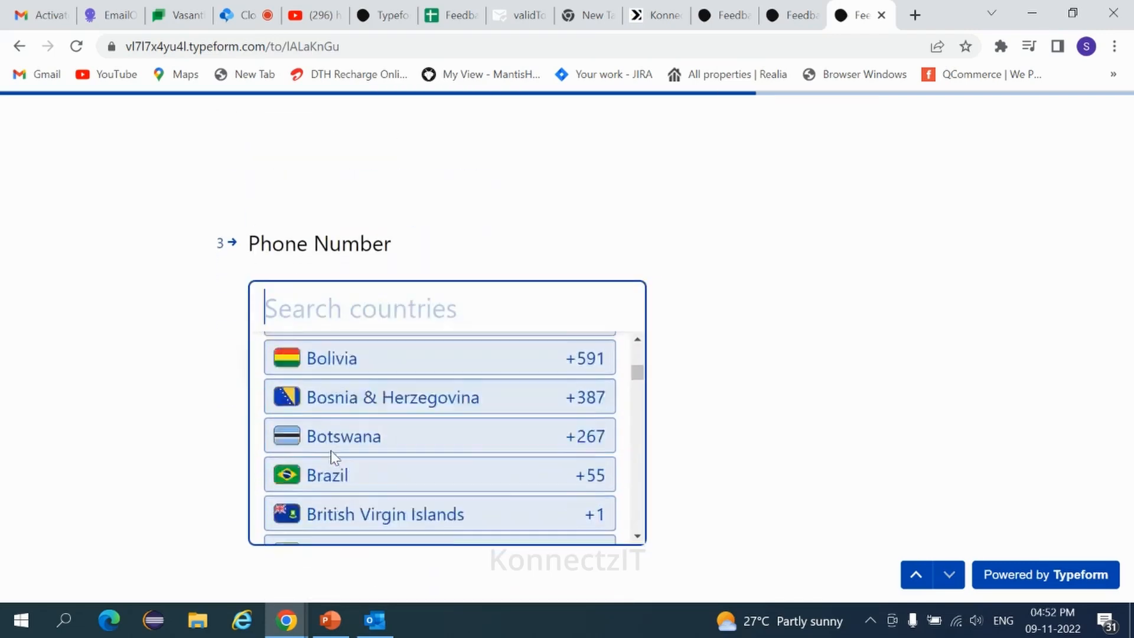
scroll(329, 453, "down", 8)
type("in")
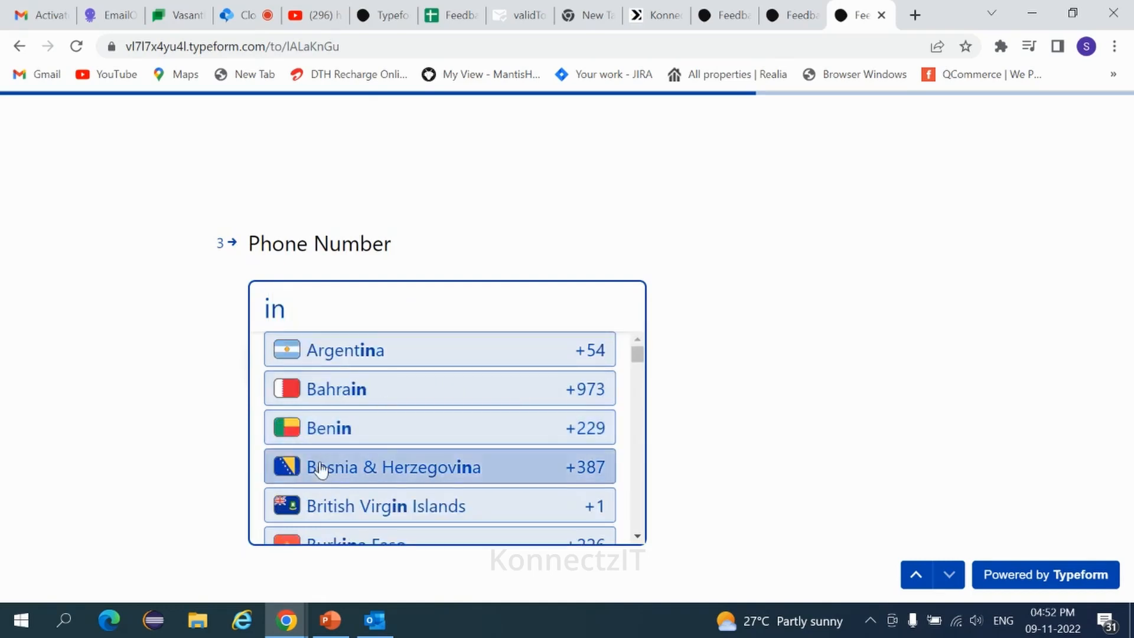
scroll(322, 469, "down", 10)
scroll(337, 470, "up", 3)
left_click(335, 494)
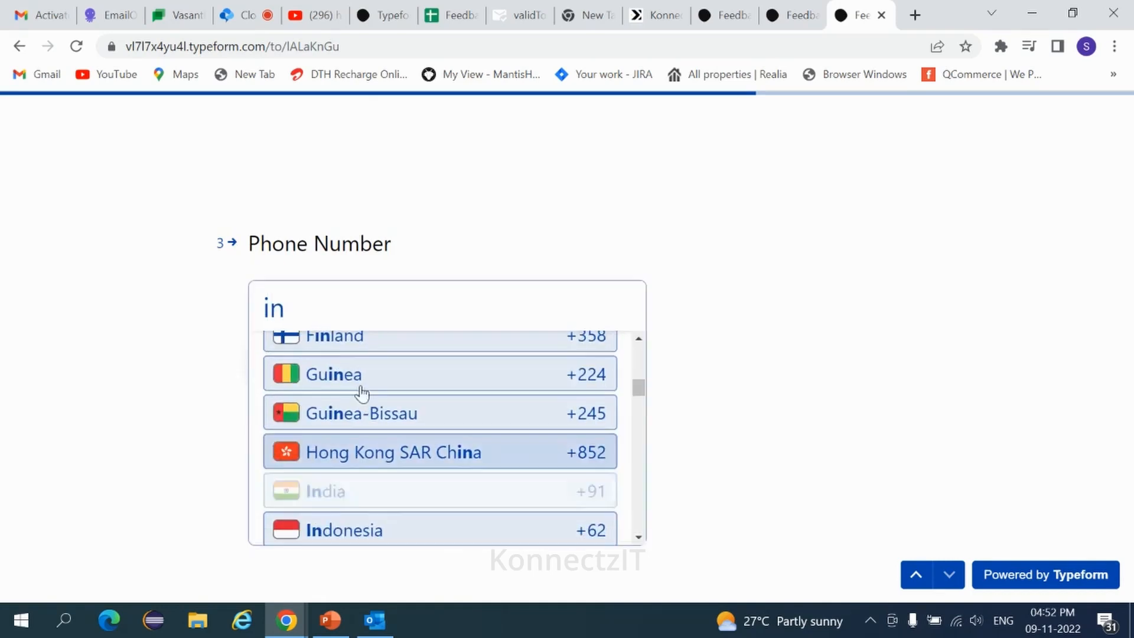
Fill in the saved phone number without its leading 0, submit, and reload the Feedback form sheet
left_click(337, 317)
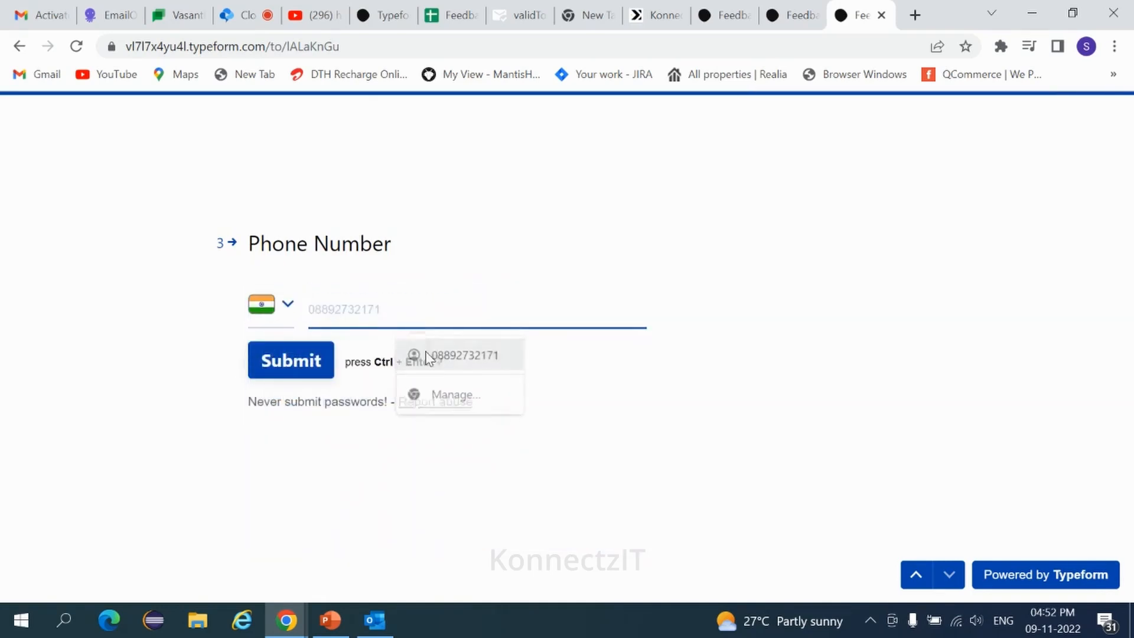
left_click(427, 357)
key("BackSpace")
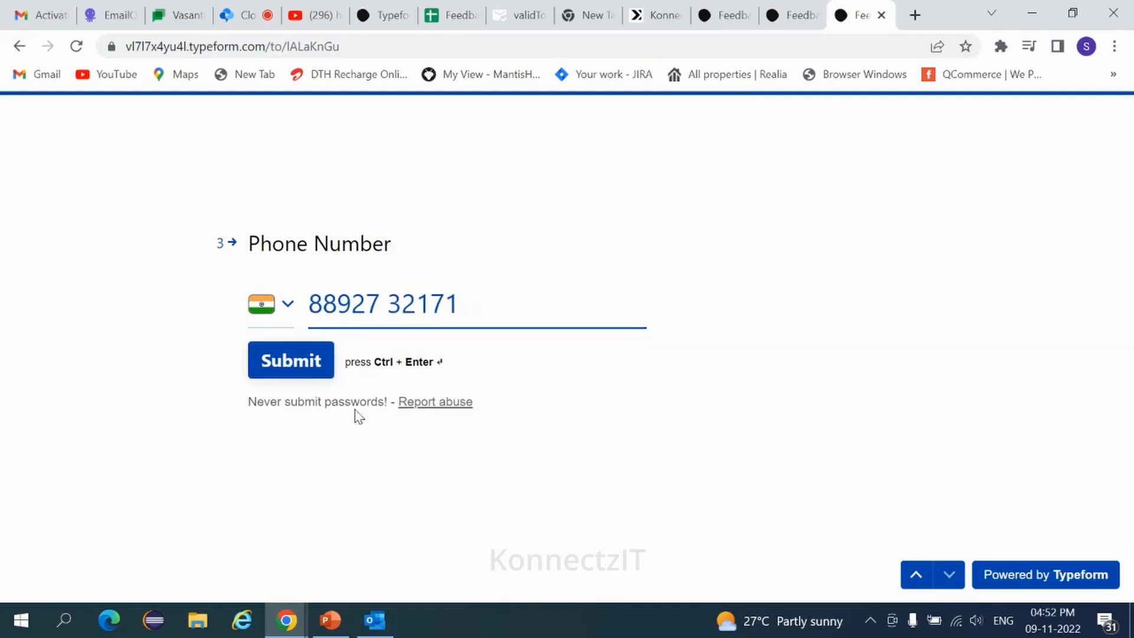
left_click(304, 367)
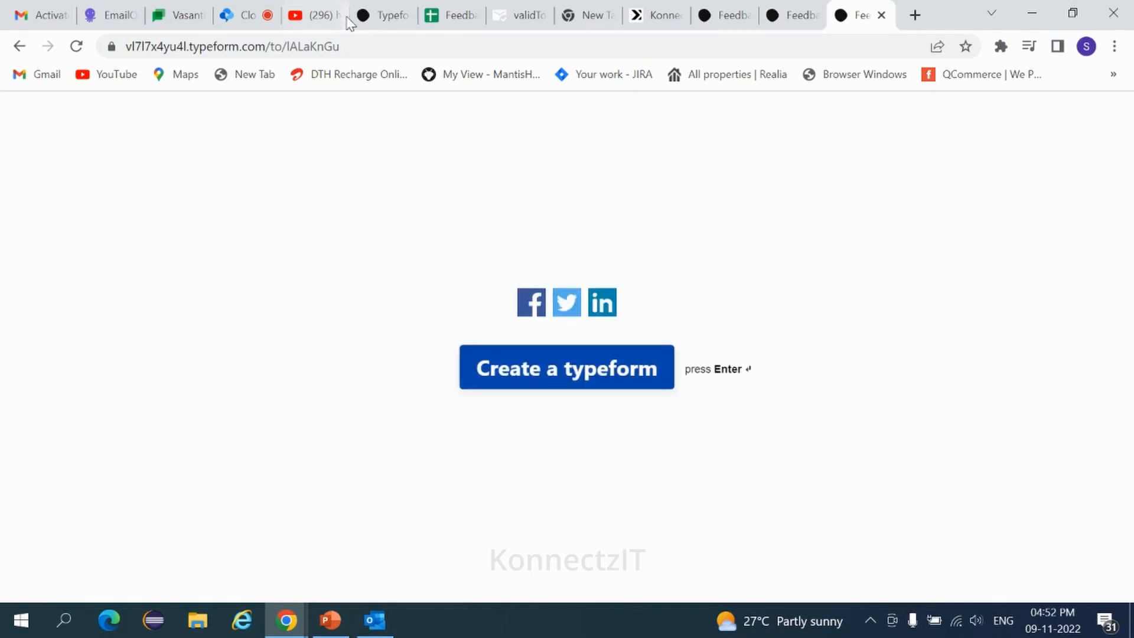
left_click(444, 18)
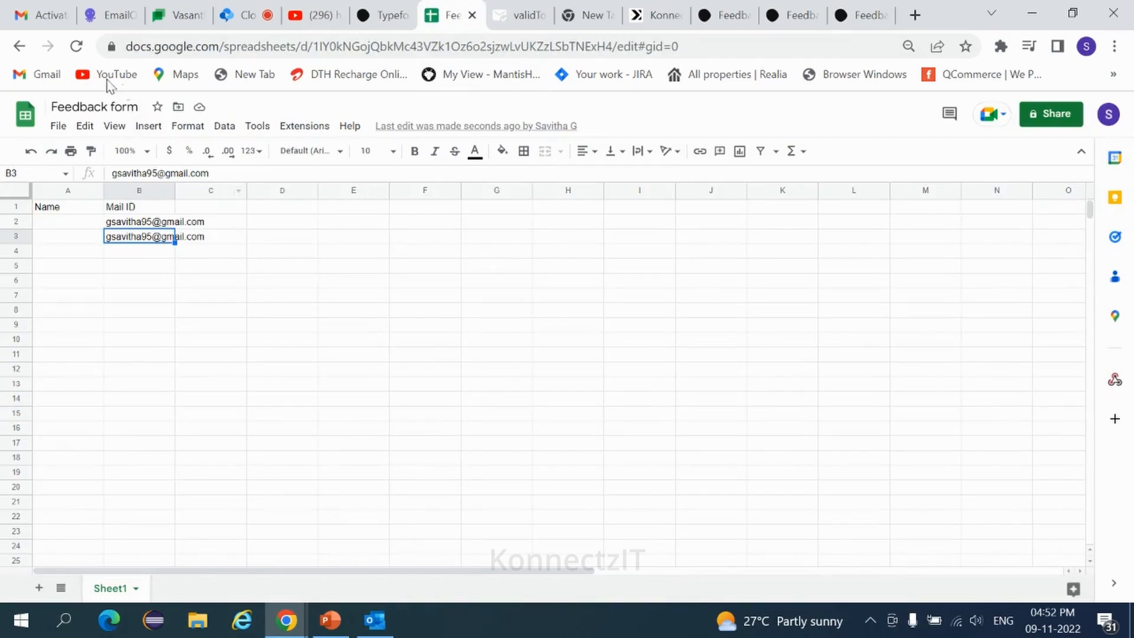
left_click(76, 46)
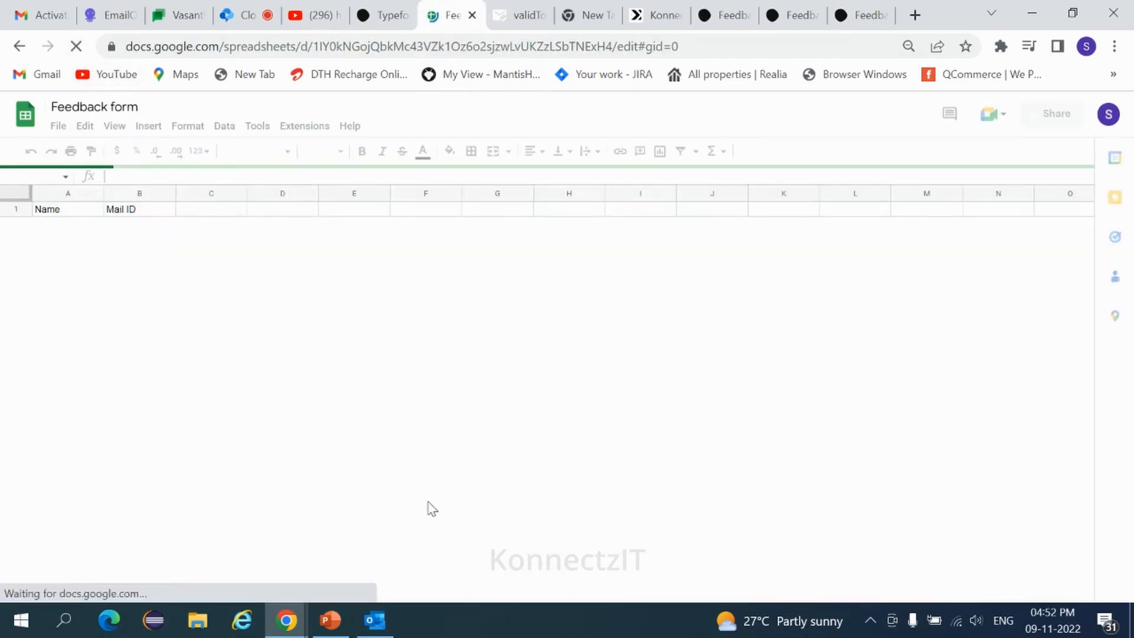